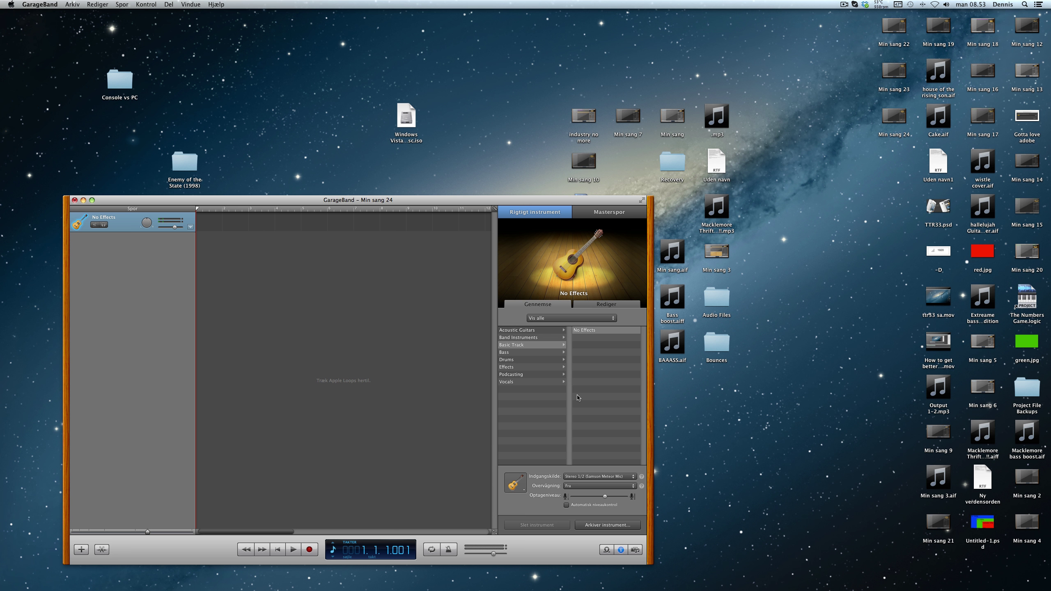
- Record an acoustic guitar take of about 30 bars on the No Effects track, starting from bar 1
{"action": "left_click", "coordinate": [374, 535]}
{"action": "left_click", "coordinate": [271, 533]}
{"action": "left_click", "coordinate": [449, 550]}
{"action": "left_click_drag", "start_coordinate": [458, 557], "coordinate": [468, 552]}
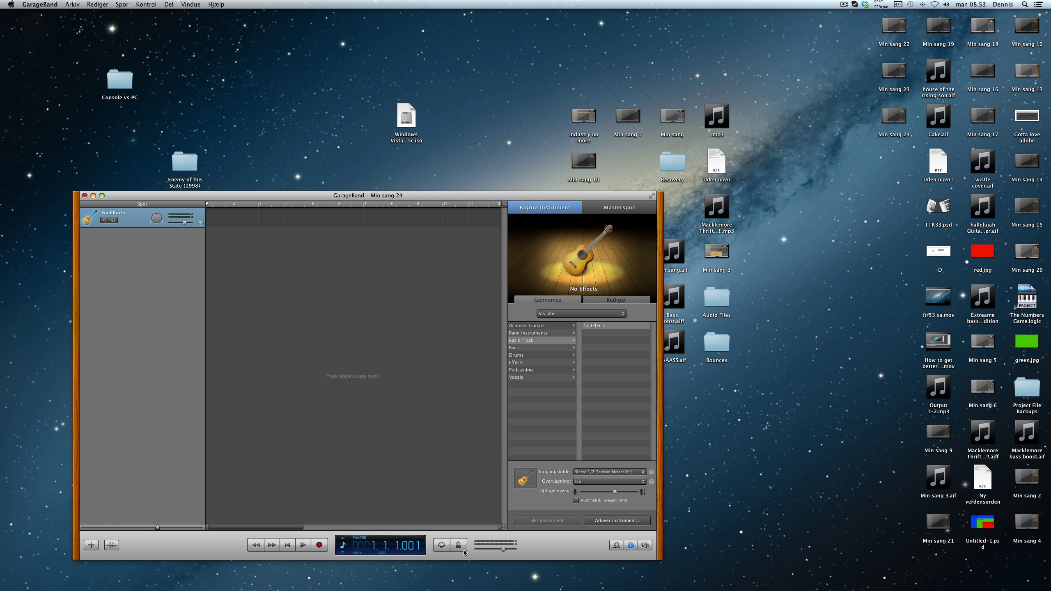
{"action": "left_click", "coordinate": [461, 551]}
{"action": "key", "text": "r"}
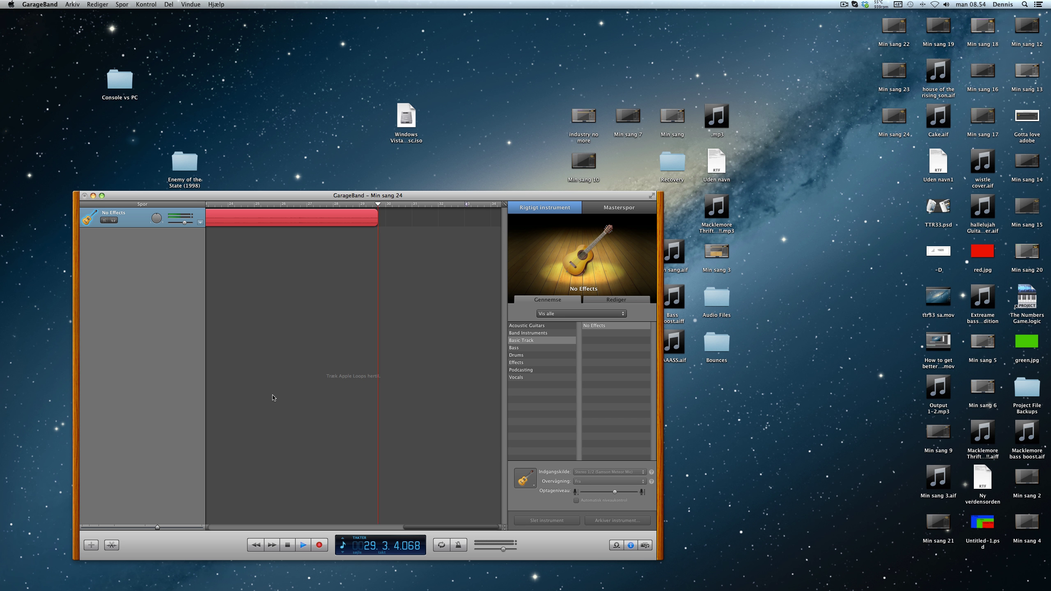
{"action": "key", "text": "space"}
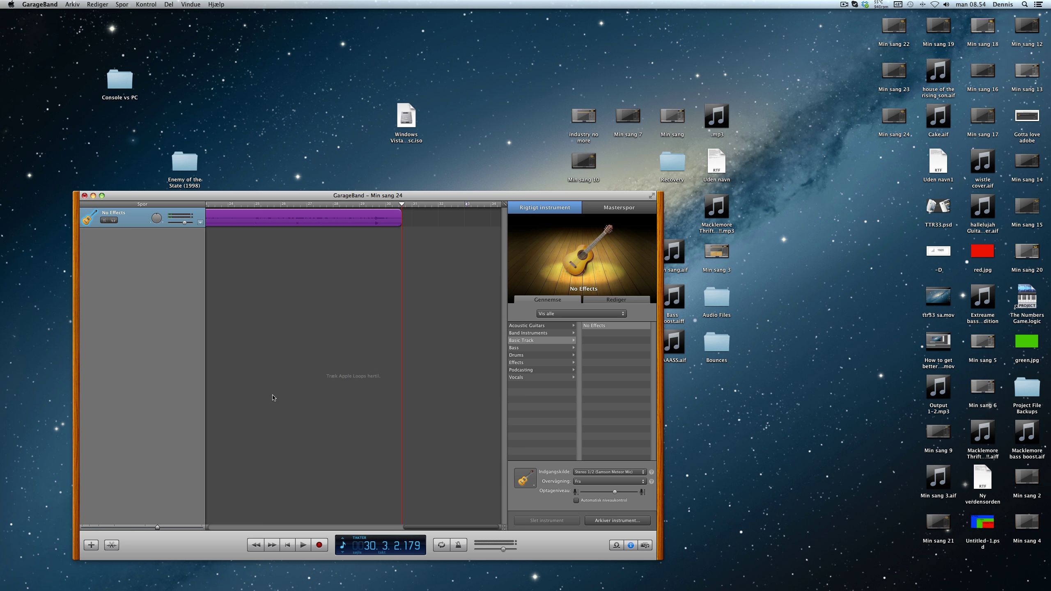
- Play back the opening bars of the unprocessed guitar recording from the start of the project
{"action": "key", "text": "Return"}
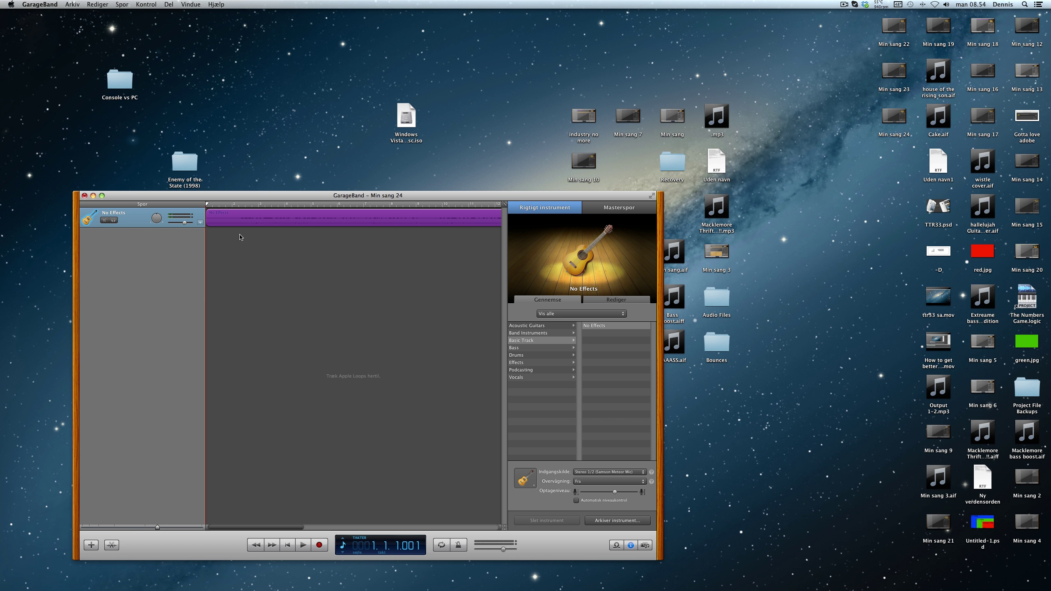
{"action": "key", "text": "space"}
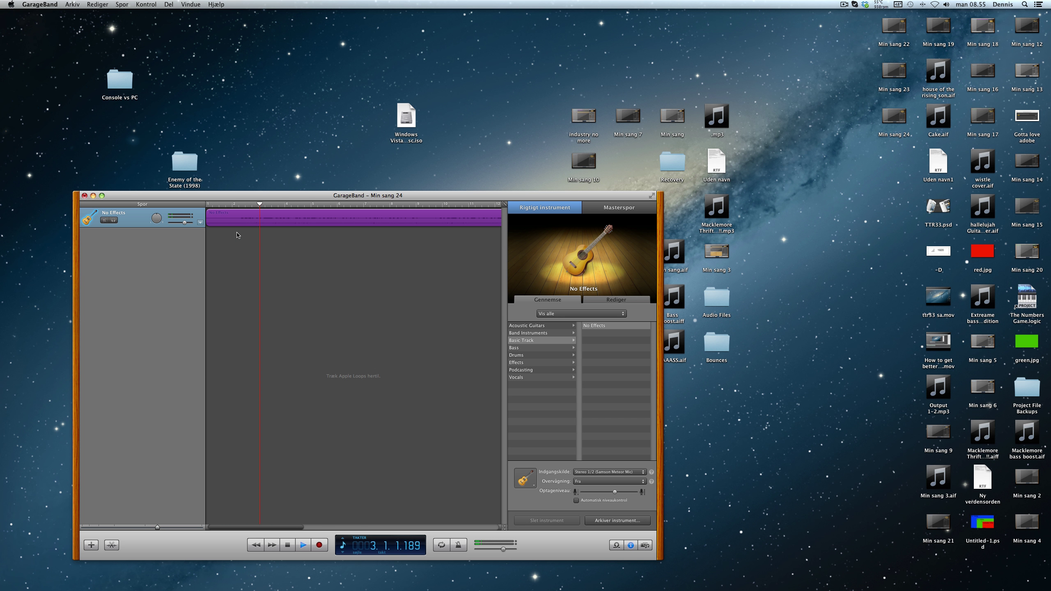
{"action": "key", "text": "space"}
- Examine the effects settings of the track's No Effects preset
{"action": "left_click", "coordinate": [592, 327]}
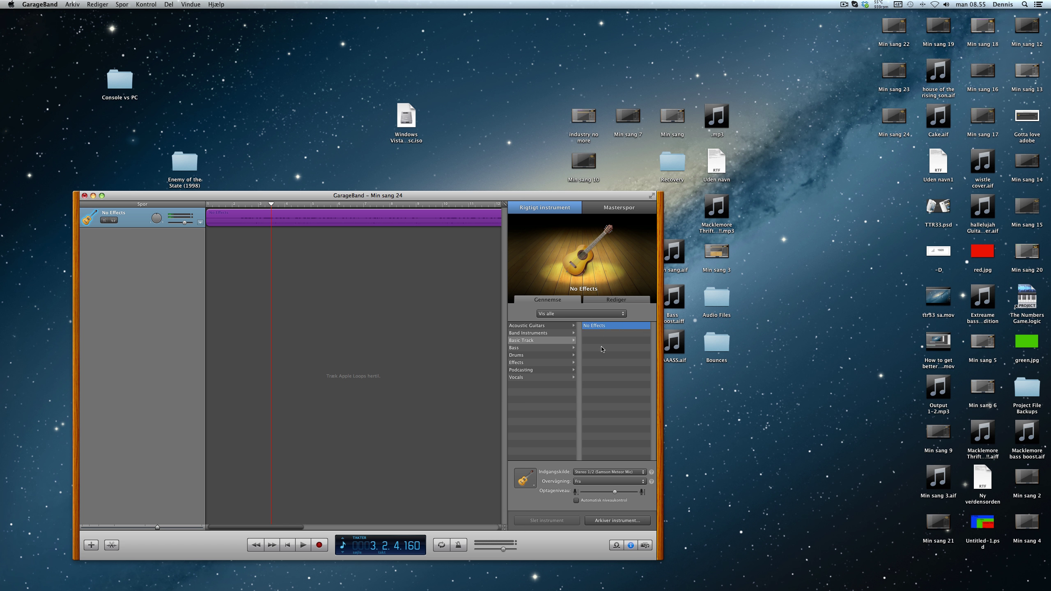
{"action": "left_click", "coordinate": [616, 299]}
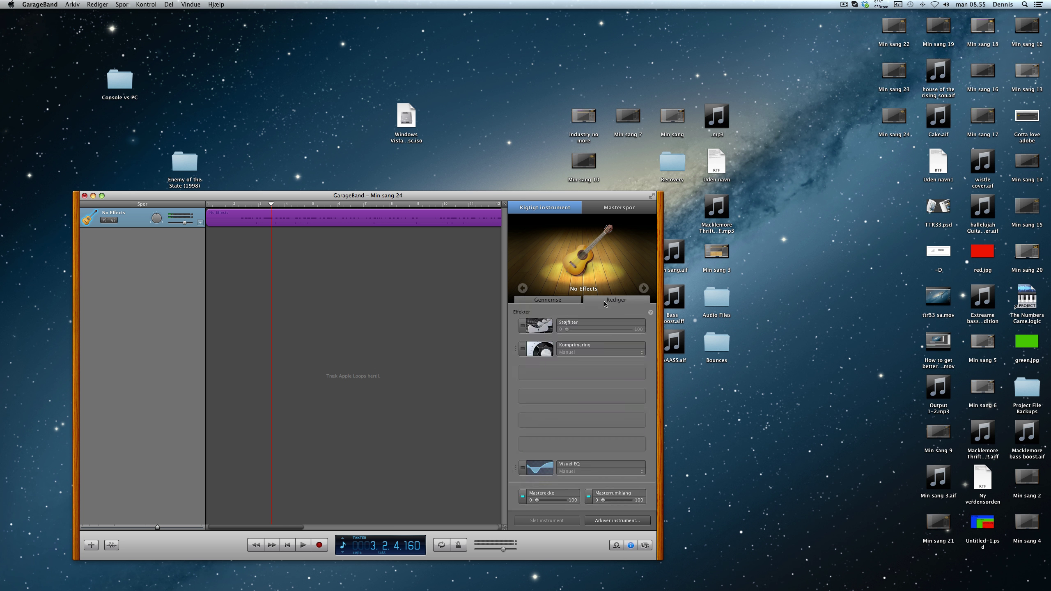
{"action": "left_click", "coordinate": [578, 346]}
{"action": "left_click_drag", "start_coordinate": [577, 346], "coordinate": [579, 363]}
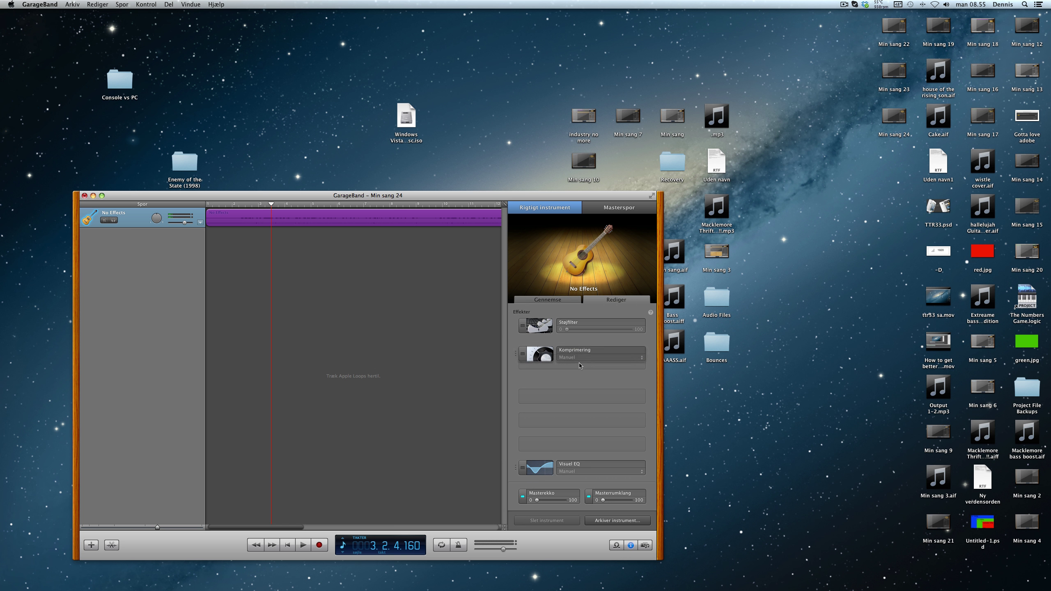
- Apply the Western set-up(Meteor mic) preset from Acoustic Guitars to the track and show its effects settings
{"action": "left_click", "coordinate": [563, 302]}
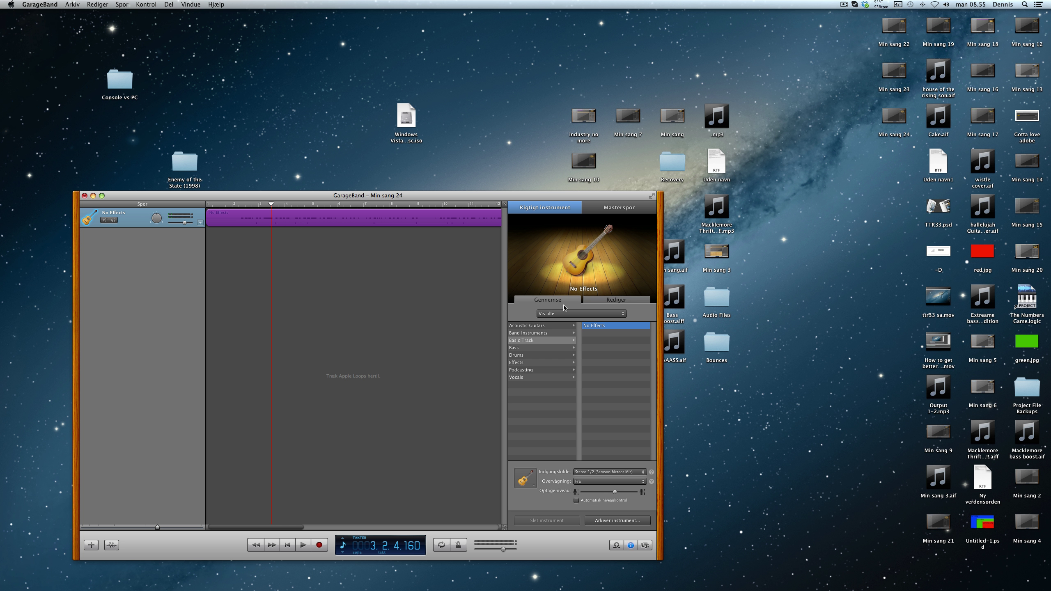
{"action": "left_click", "coordinate": [549, 326]}
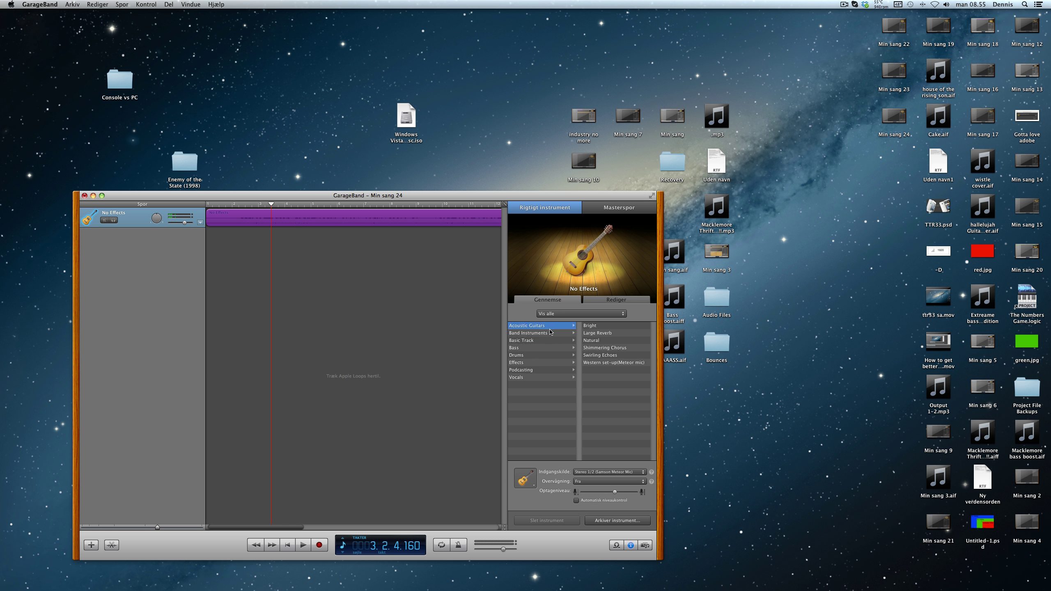
{"action": "left_click", "coordinate": [618, 363]}
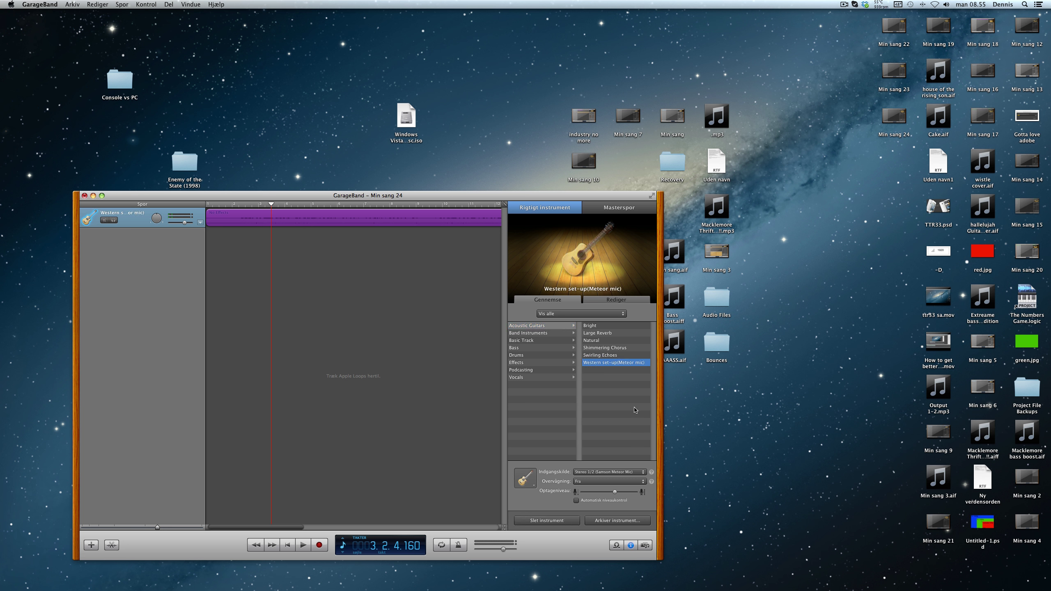
{"action": "left_click", "coordinate": [598, 300]}
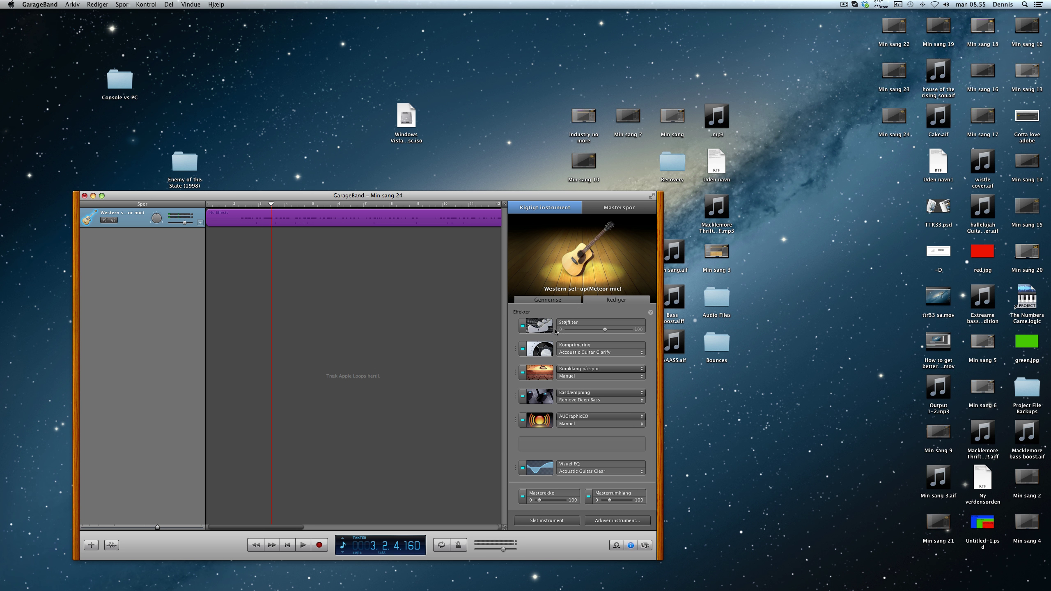
- Examine the preset's noise gate (Støjfilter), the track's recording level and the available compression presets
{"action": "left_click", "coordinate": [523, 329]}
{"action": "left_click", "coordinate": [523, 329]}
{"action": "mouse_move", "coordinate": [605, 330]}
{"action": "left_click", "coordinate": [555, 300]}
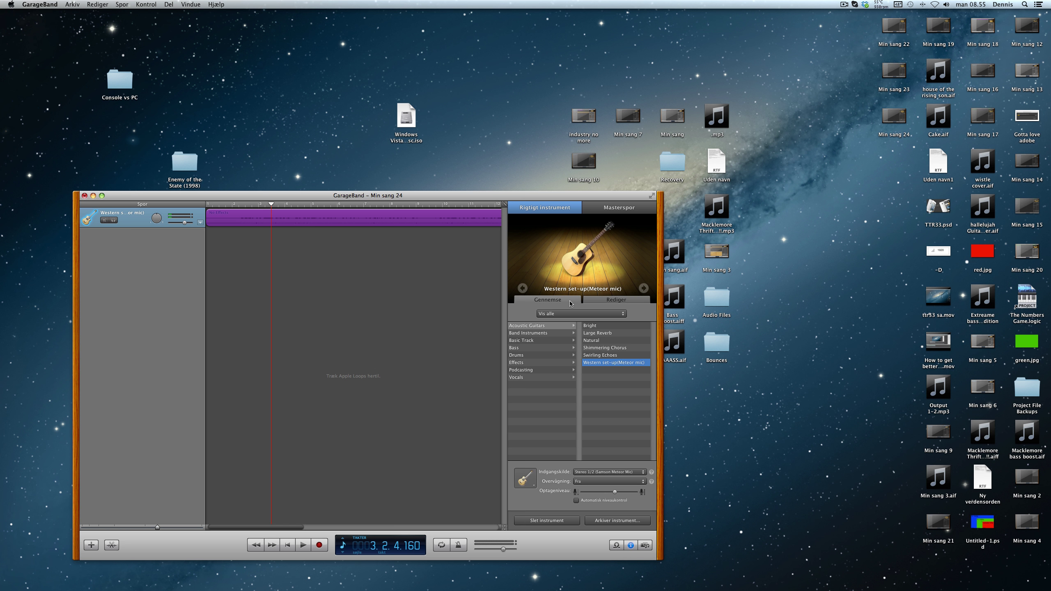
{"action": "left_click", "coordinate": [614, 493]}
{"action": "left_click", "coordinate": [616, 300]}
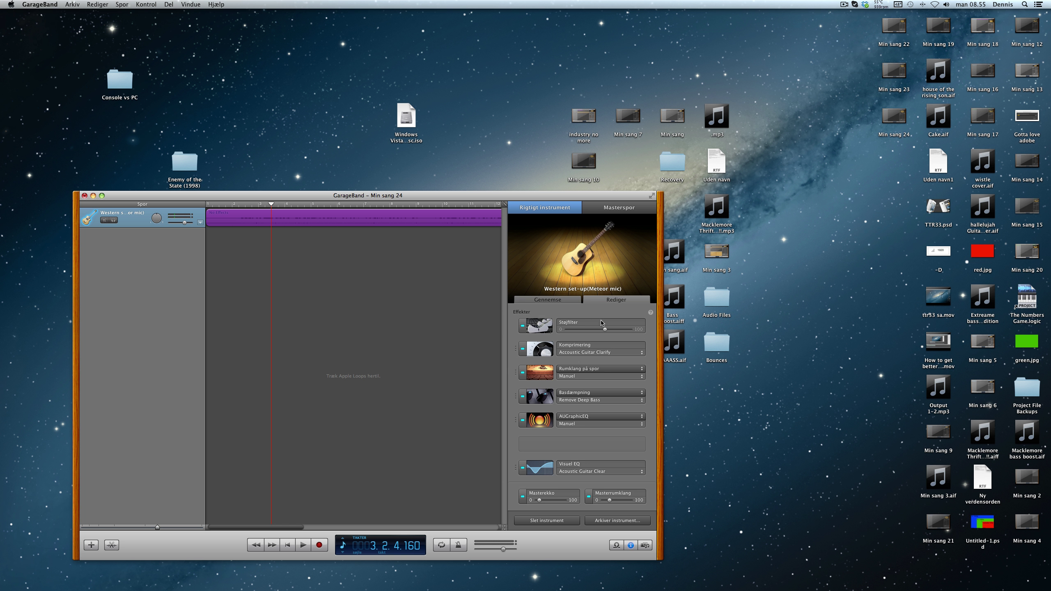
{"action": "left_click", "coordinate": [559, 300]}
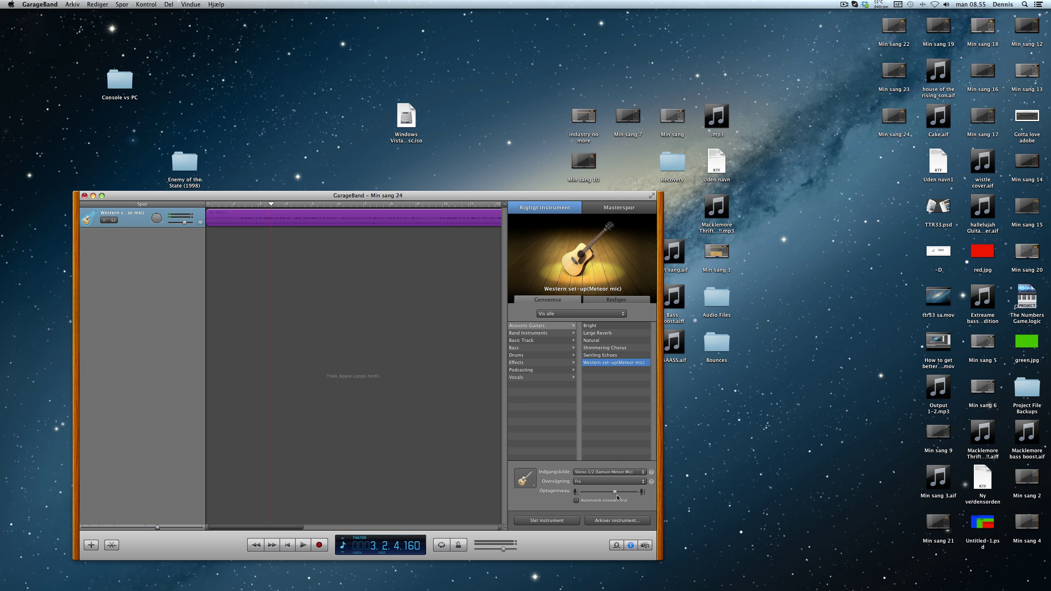
{"action": "left_click", "coordinate": [598, 303]}
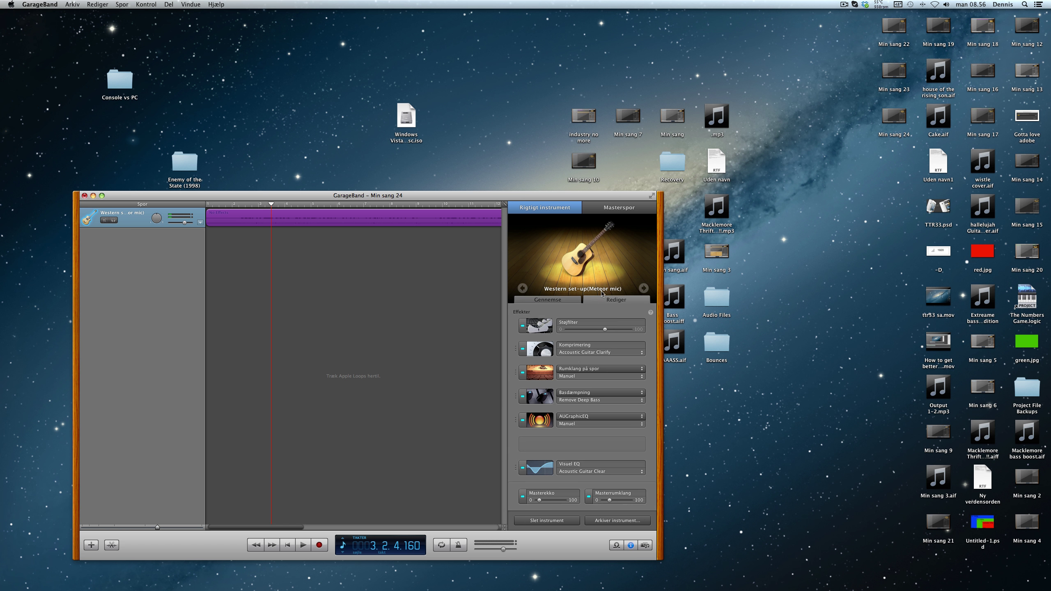
{"action": "left_click", "coordinate": [605, 330]}
{"action": "left_click", "coordinate": [574, 358]}
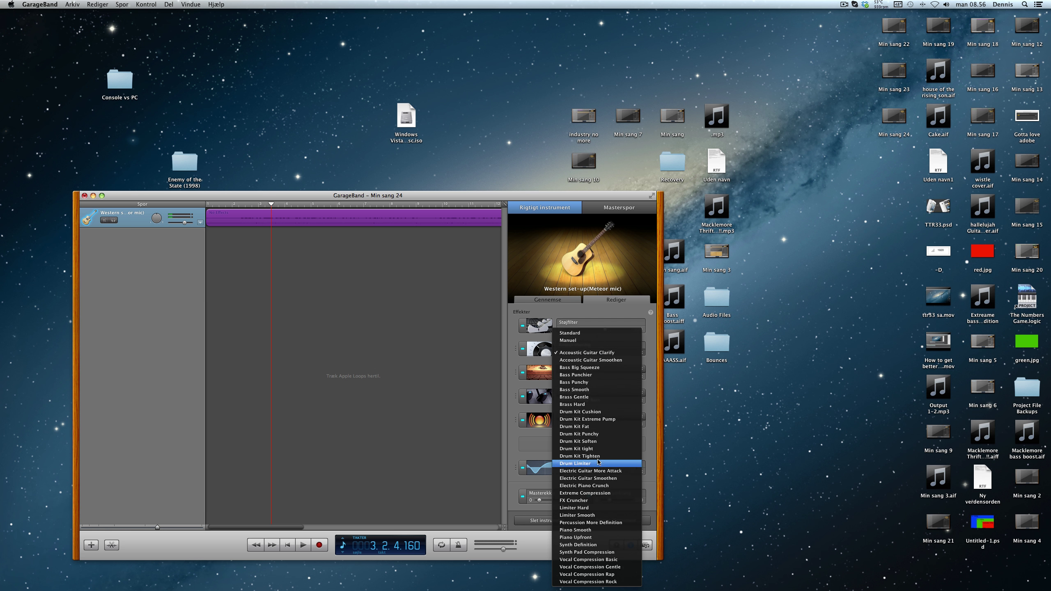
{"action": "left_click", "coordinate": [441, 459]}
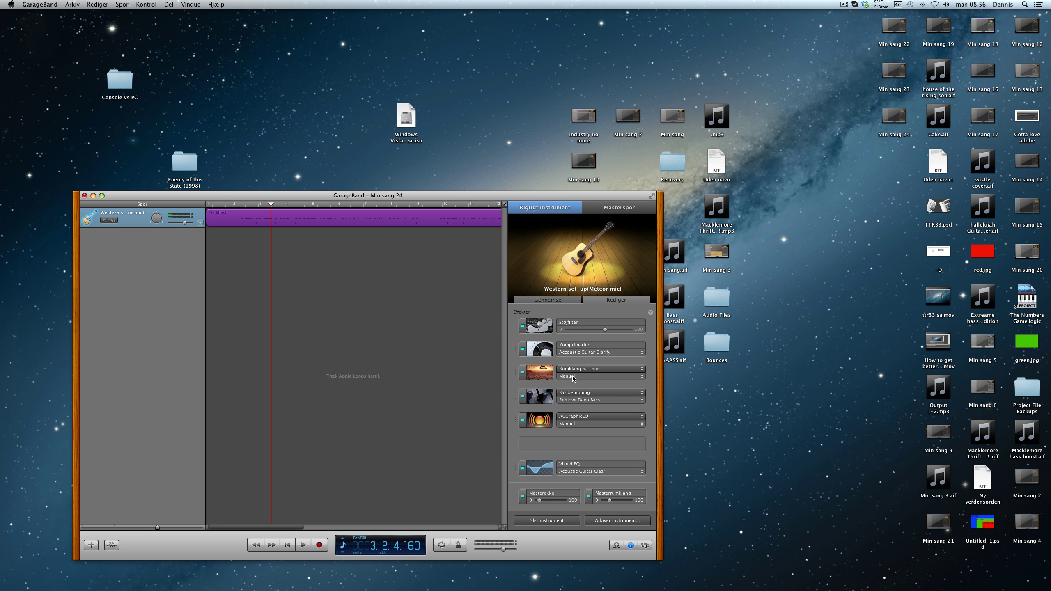
- Use the Manuel setting for the track reverb, with a short time, fully bright colour, low reverb level and high original volume
{"action": "left_click", "coordinate": [565, 377]}
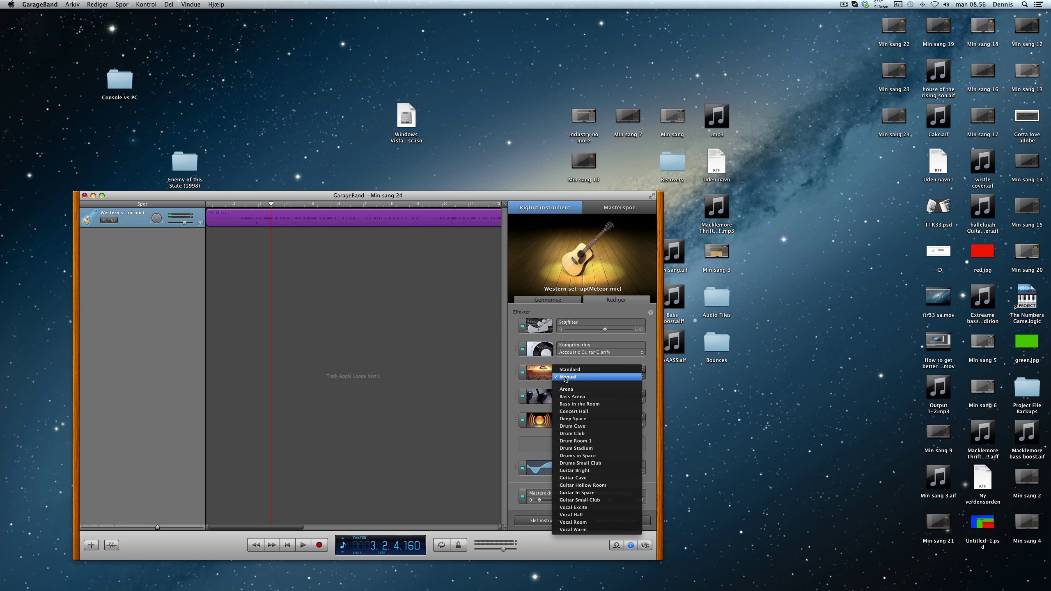
{"action": "left_click", "coordinate": [565, 377]}
{"action": "left_click", "coordinate": [539, 373]}
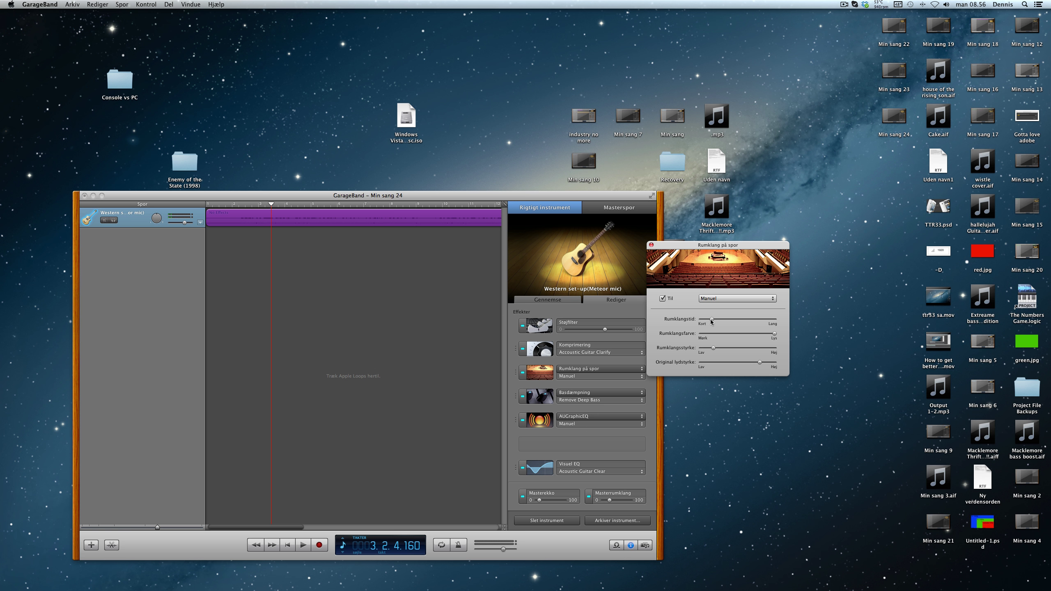
{"action": "mouse_move", "coordinate": [711, 322]}
{"action": "left_click_drag", "start_coordinate": [711, 322], "coordinate": [713, 323]}
{"action": "mouse_move", "coordinate": [775, 335]}
{"action": "left_mouse_down"}
{"action": "mouse_move", "coordinate": [730, 336]}
{"action": "mouse_move", "coordinate": [777, 338]}
{"action": "left_mouse_up"}
{"action": "left_click_drag", "start_coordinate": [716, 350], "coordinate": [715, 349]}
{"action": "left_click_drag", "start_coordinate": [760, 363], "coordinate": [759, 363]}
{"action": "left_click", "coordinate": [651, 244]}
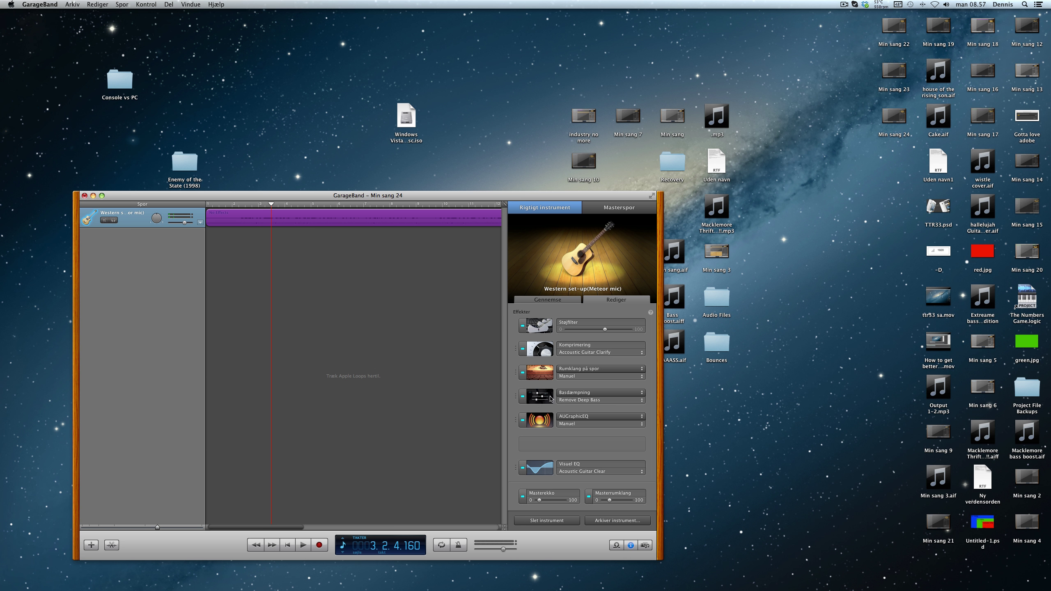
- Select the Basdæmpning effect with the Remove Deep Bass preset in the track's effect chain
{"action": "left_click", "coordinate": [578, 393]}
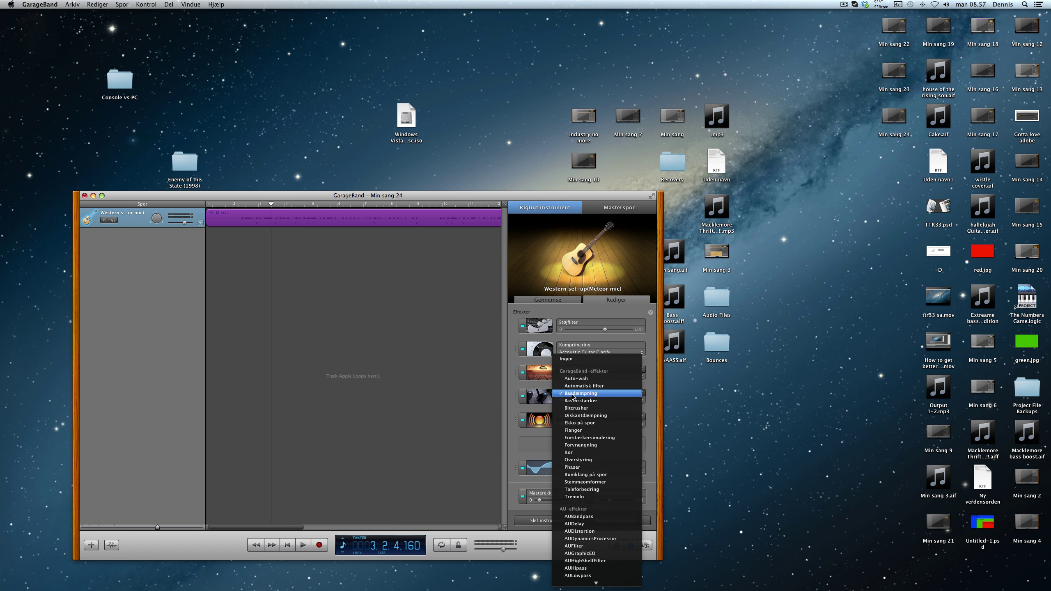
{"action": "left_click", "coordinate": [575, 395]}
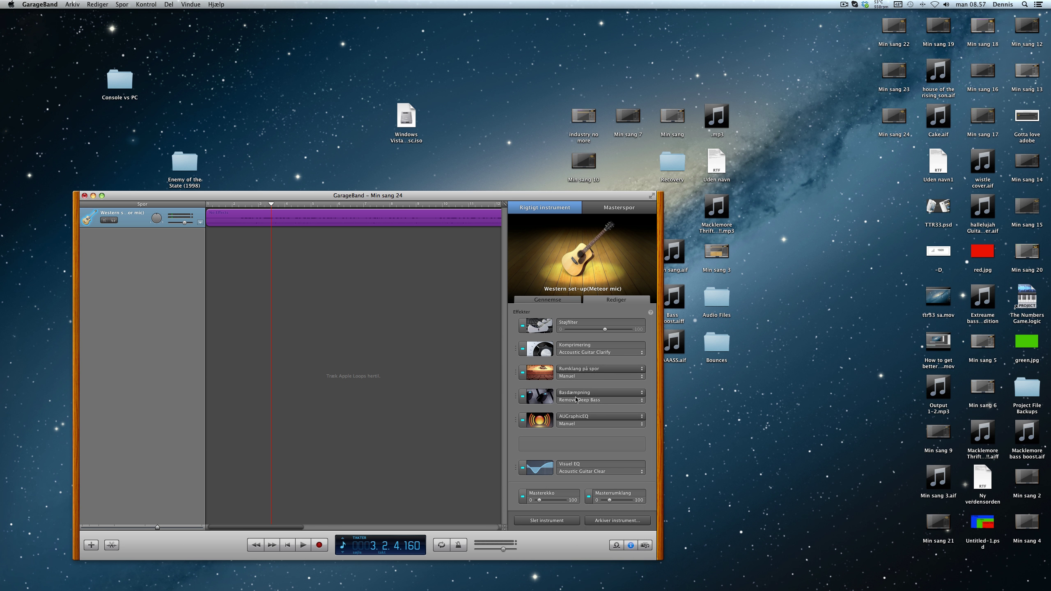
{"action": "left_click", "coordinate": [587, 401]}
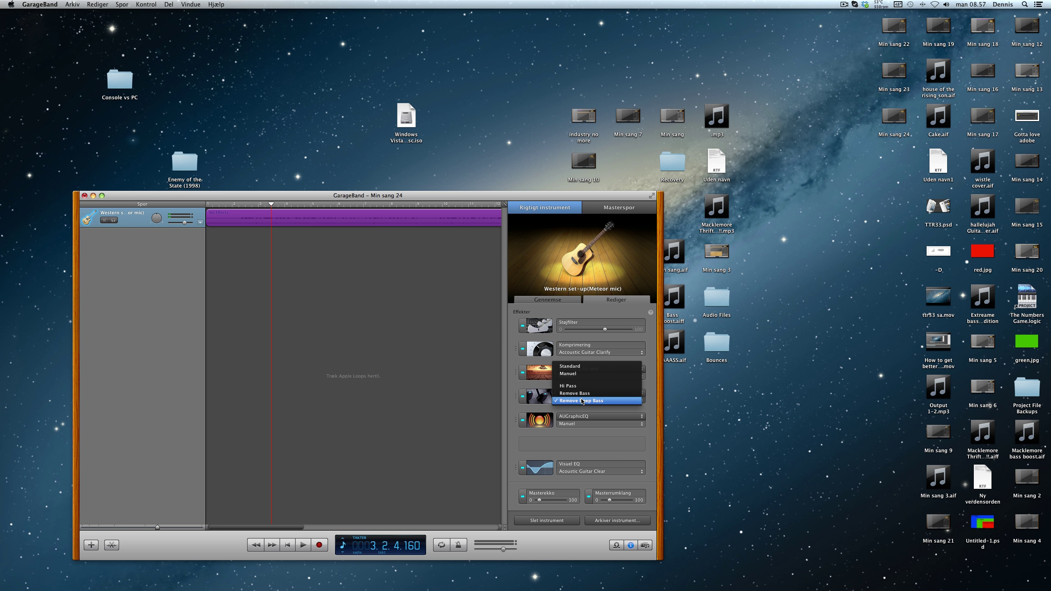
{"action": "left_click", "coordinate": [590, 402]}
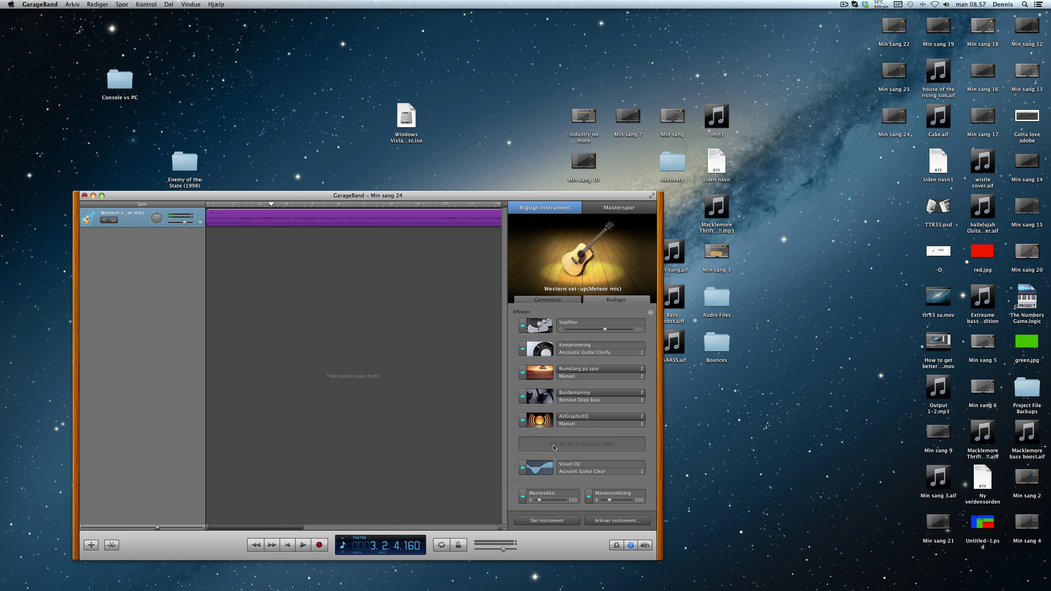
- Look up AUGraphicEQ among the available effects, then open the track's graphic equalizer and flatten all 31 bands
{"action": "left_click", "coordinate": [572, 445]}
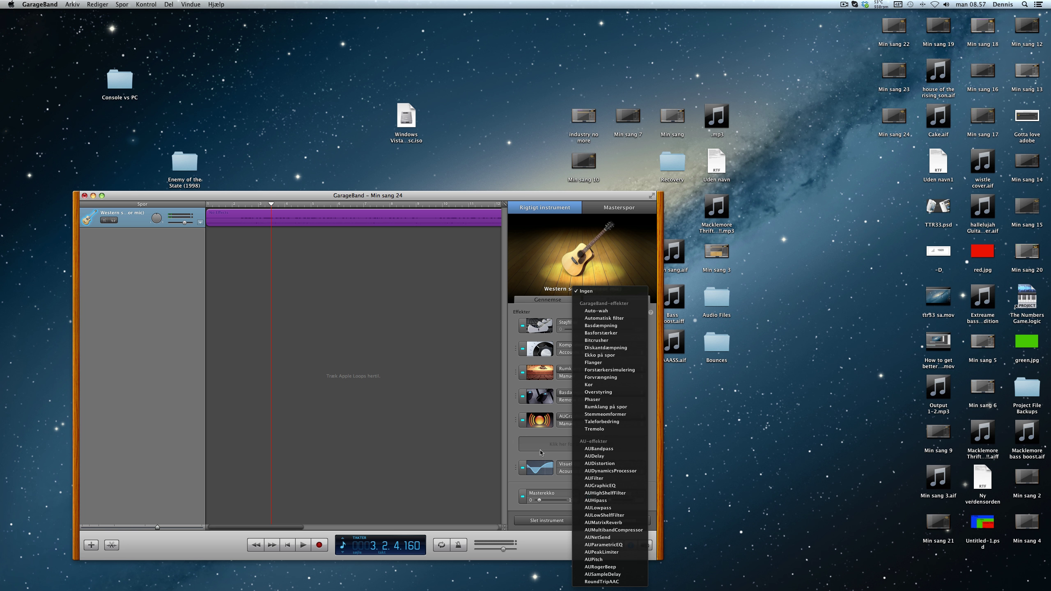
{"action": "left_click", "coordinate": [614, 487]}
{"action": "left_click", "coordinate": [540, 420]}
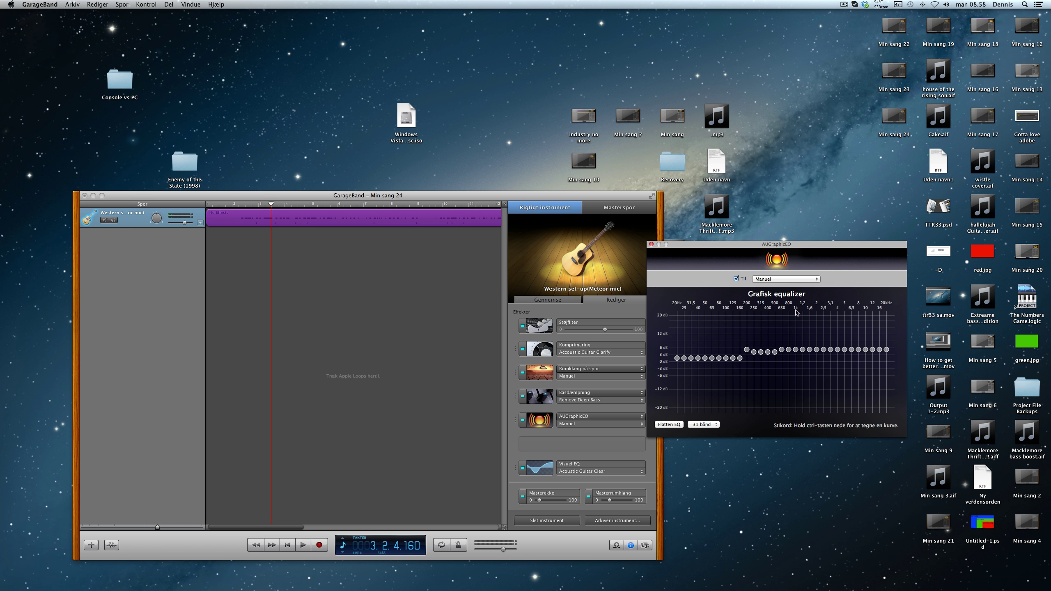
{"action": "left_click", "coordinate": [665, 425]}
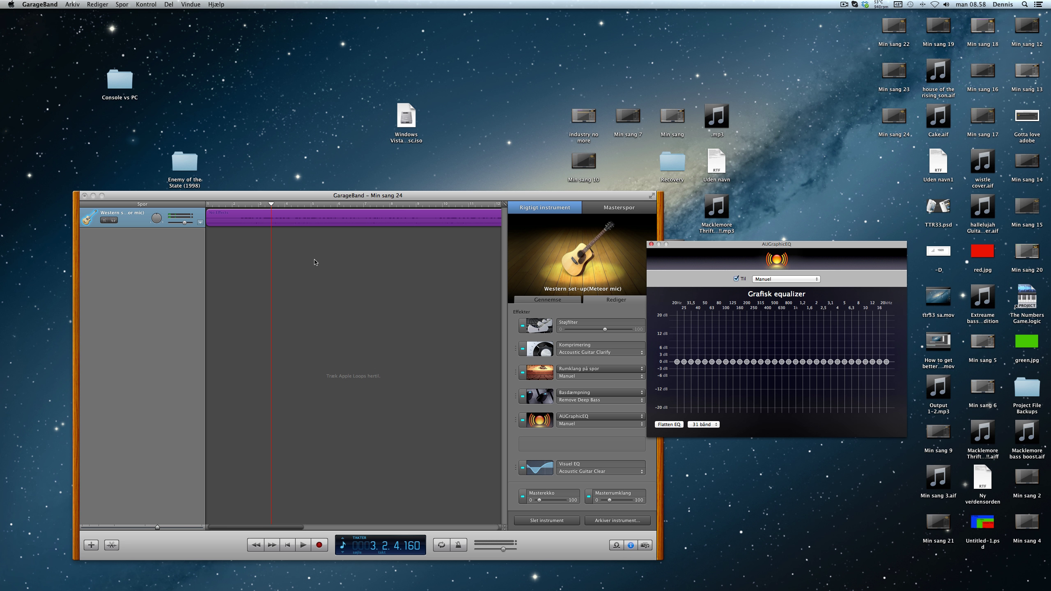
- Play the recording from the beginning with the flat equalizer, then return the playhead to the start
{"action": "mouse_move", "coordinate": [207, 224]}
{"action": "left_mouse_down"}
{"action": "mouse_move", "coordinate": [249, 224]}
{"action": "mouse_move", "coordinate": [220, 225]}
{"action": "left_mouse_up"}
{"action": "left_click", "coordinate": [206, 205]}
{"action": "key", "text": "space"}
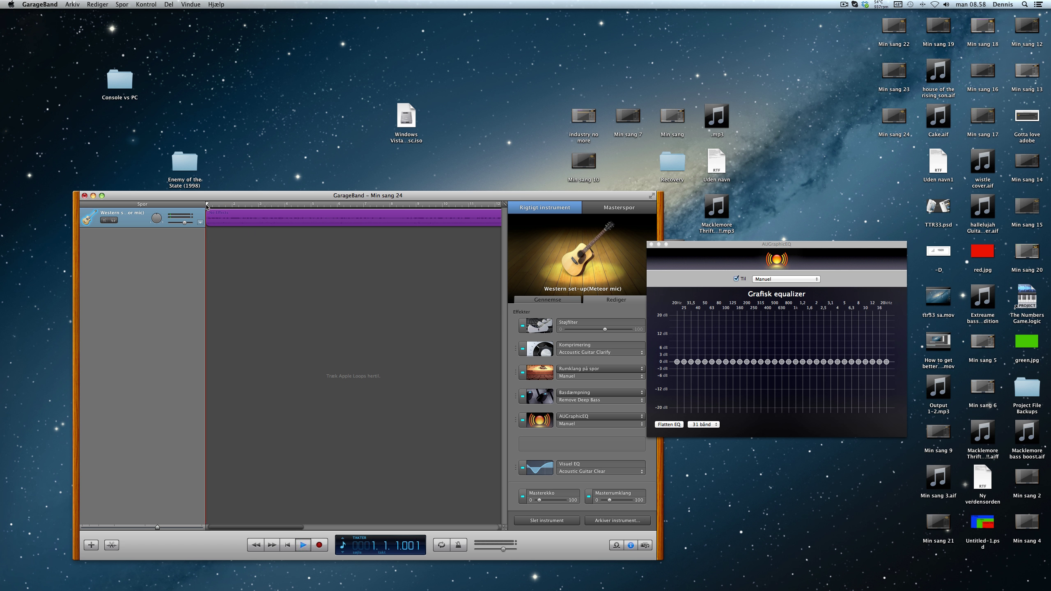
{"action": "left_click_drag", "start_coordinate": [185, 223], "coordinate": [184, 225]}
{"action": "key", "text": "space"}
{"action": "left_click", "coordinate": [206, 207]}
- Raise the equalizer bands from 250 Hz to 20 kHz together to about 3.2 dB while playing the recording
{"action": "left_click_drag", "start_coordinate": [675, 328], "coordinate": [728, 334]}
{"action": "left_click_drag", "start_coordinate": [886, 332], "coordinate": [763, 329]}
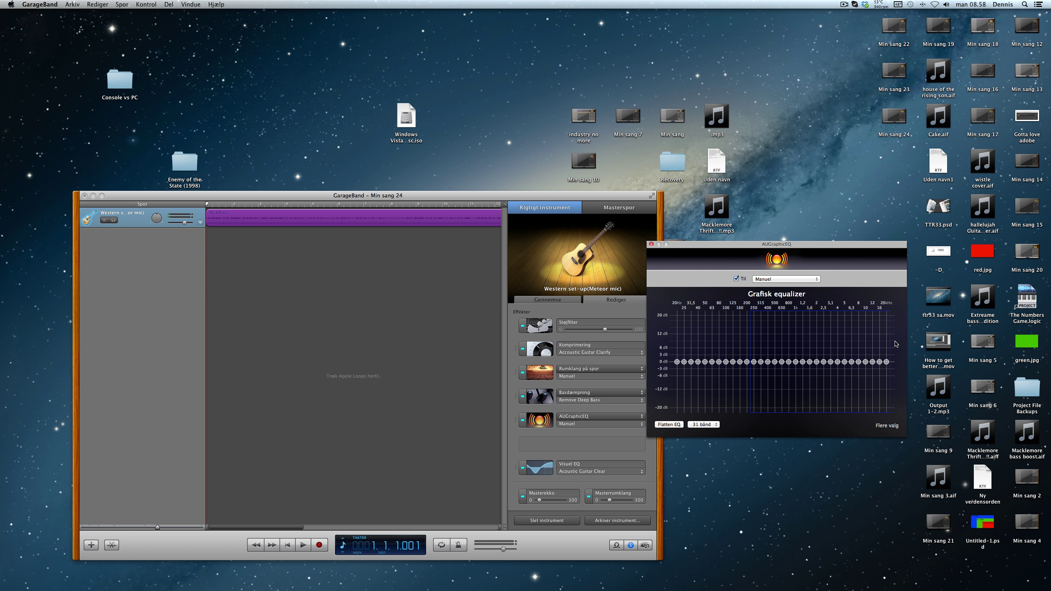
{"action": "left_click_drag", "start_coordinate": [886, 361], "coordinate": [886, 352]}
{"action": "key", "text": "space"}
{"action": "left_click_drag", "start_coordinate": [886, 352], "coordinate": [889, 355]}
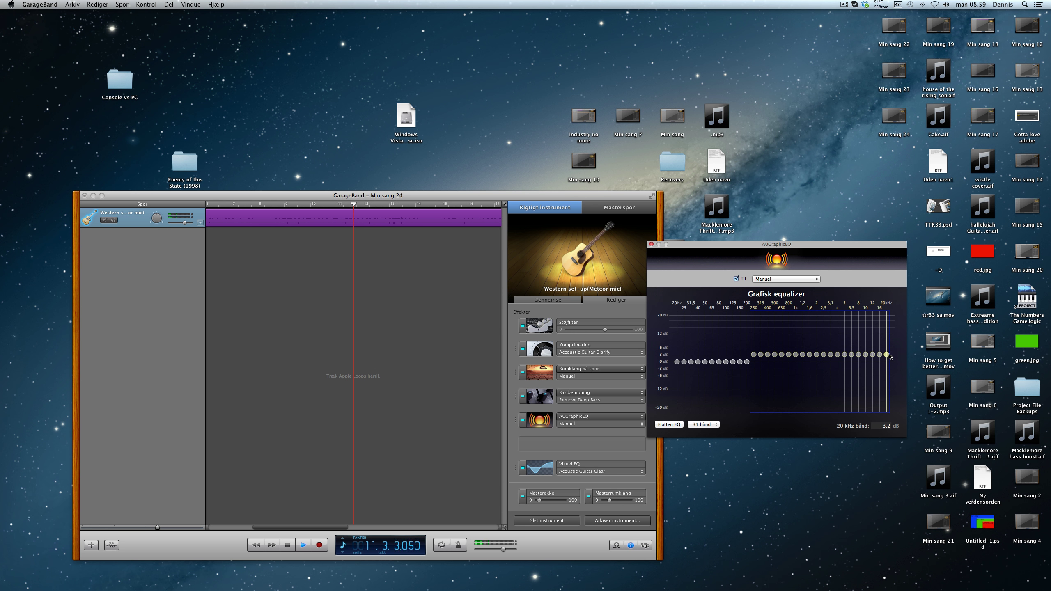
{"action": "key", "text": "space"}
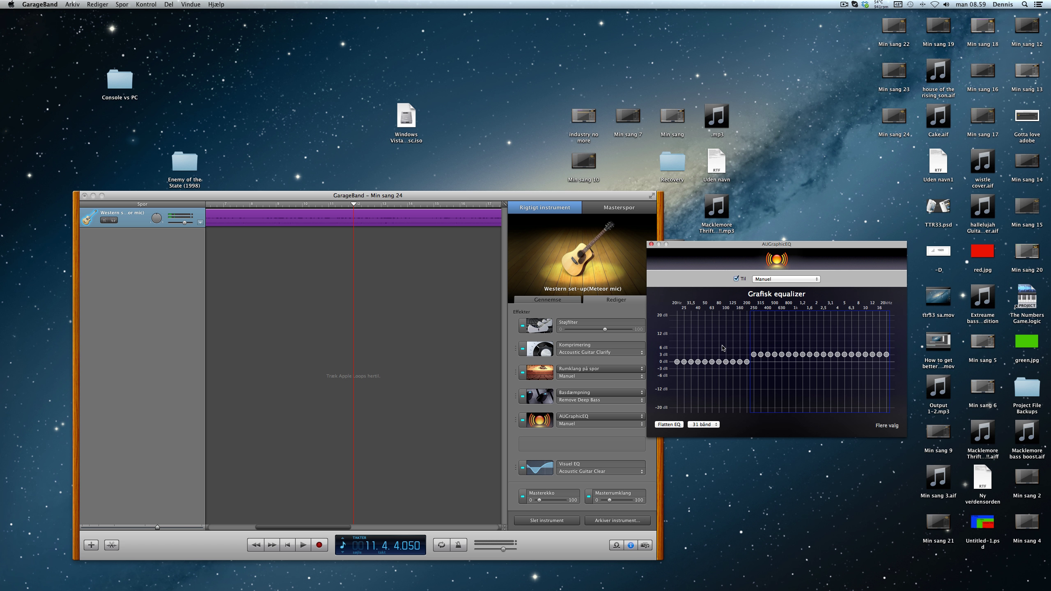
- Raise the equalizer bands from 100 Hz to 200 Hz together slightly above 0 dB while playing the recording
{"action": "left_click", "coordinate": [723, 347]}
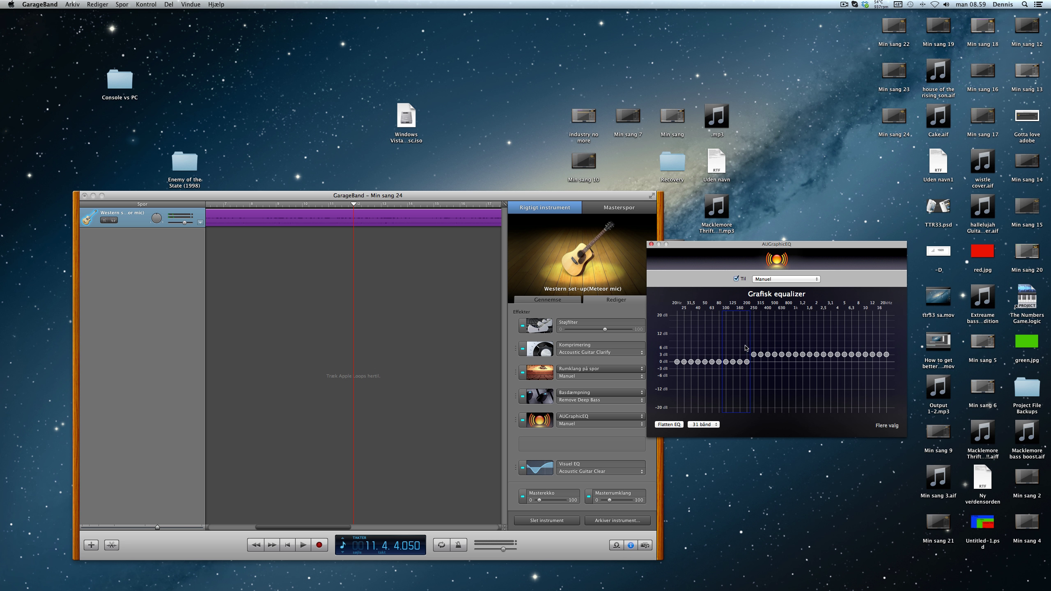
{"action": "key", "text": "space"}
{"action": "left_click_drag", "start_coordinate": [746, 363], "coordinate": [749, 362]}
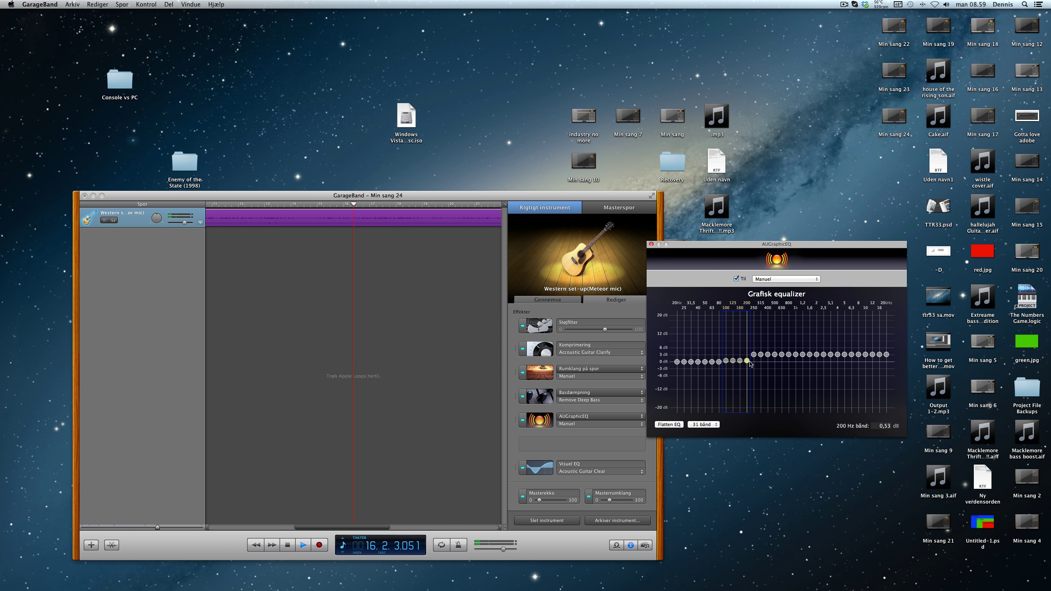
{"action": "left_click_drag", "start_coordinate": [749, 363], "coordinate": [750, 363]}
{"action": "key", "text": "space"}
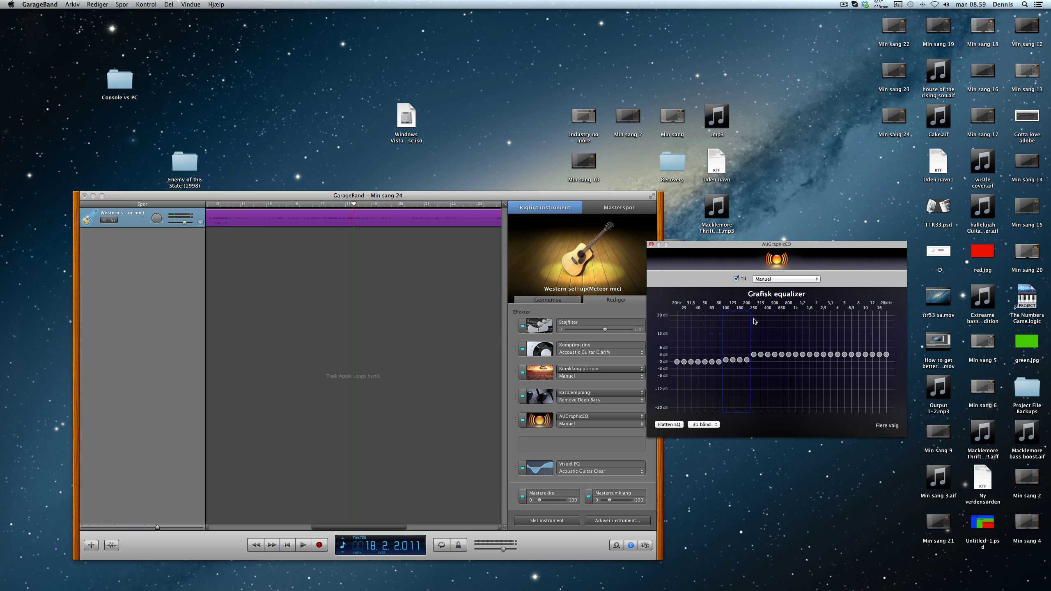
- Highlight the equalizer bands from 250 Hz upward, then the bass and low-mid bands, to point out each range
{"action": "left_click_drag", "start_coordinate": [754, 321], "coordinate": [884, 335]}
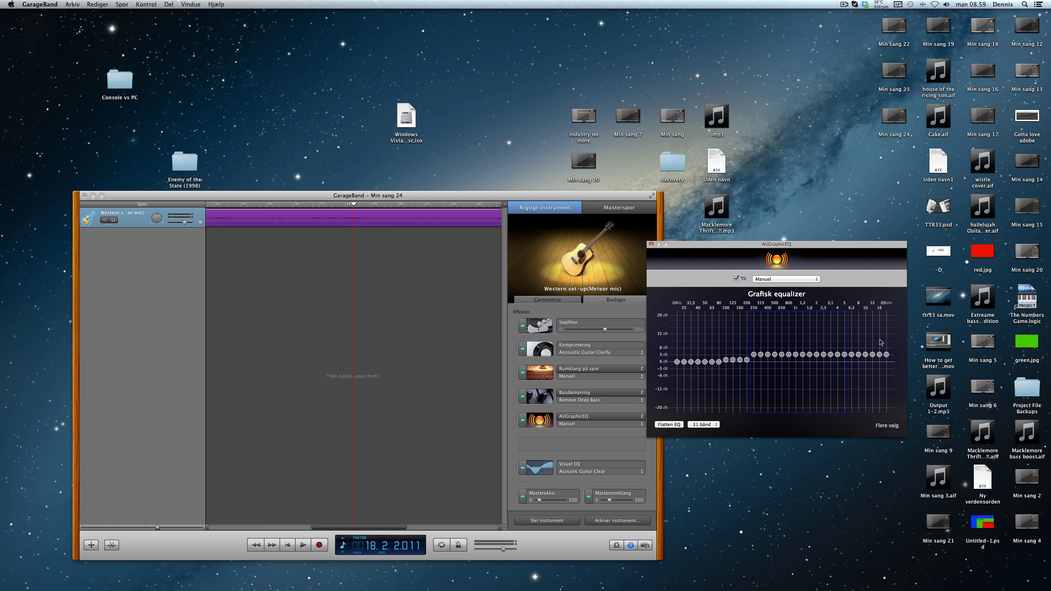
{"action": "left_click_drag", "start_coordinate": [676, 336], "coordinate": [742, 346]}
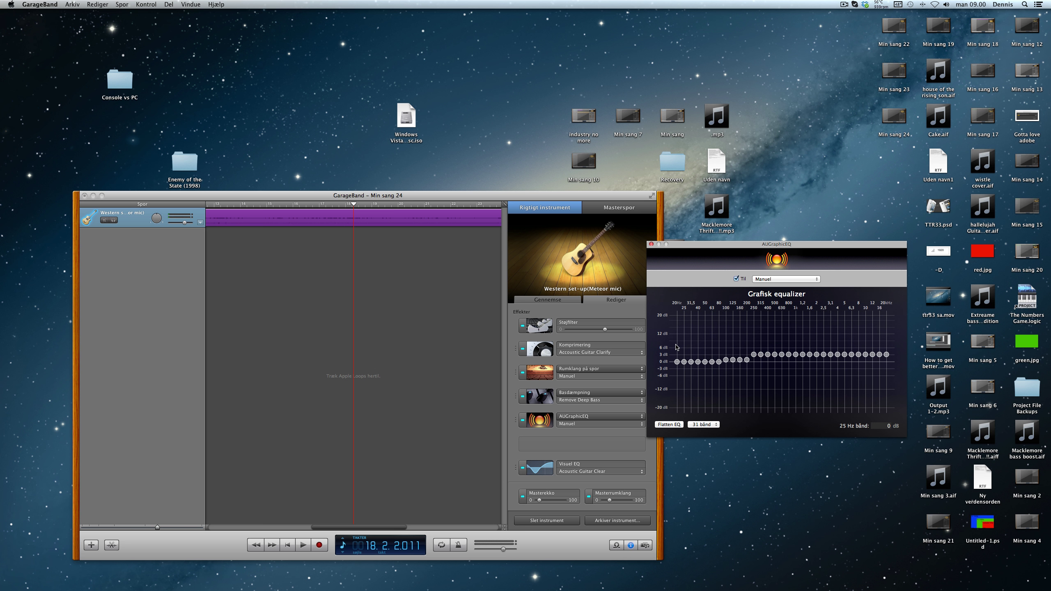
{"action": "left_click_drag", "start_coordinate": [677, 347], "coordinate": [753, 359]}
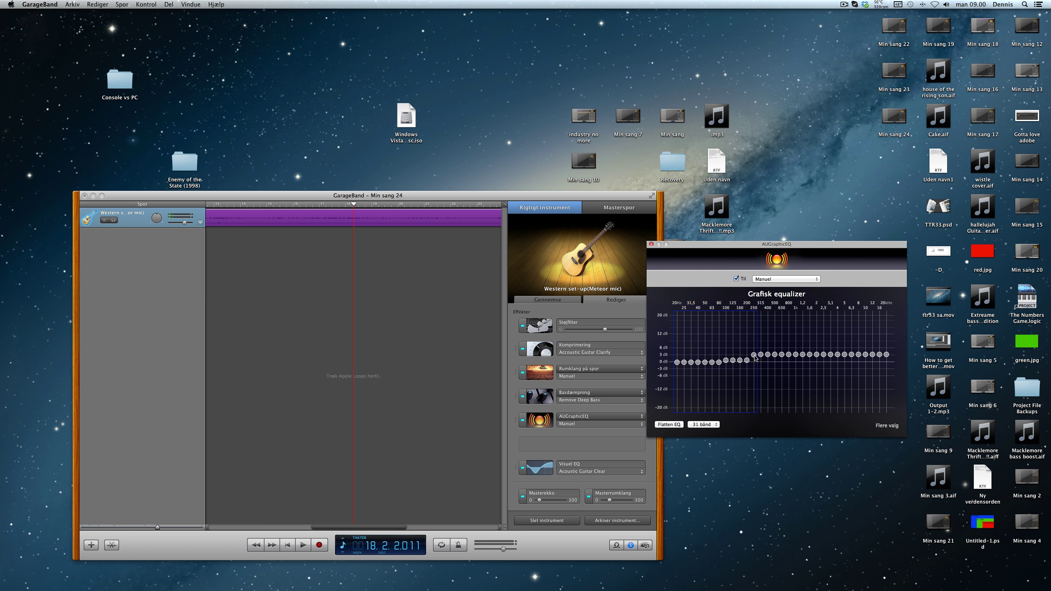
- Lower the equalizer bands from 20 Hz to 80 Hz together to about -1.3 dB while playing the recording
{"action": "left_click_drag", "start_coordinate": [755, 358], "coordinate": [758, 358]}
{"action": "key", "text": "space"}
{"action": "left_click", "coordinate": [726, 360]}
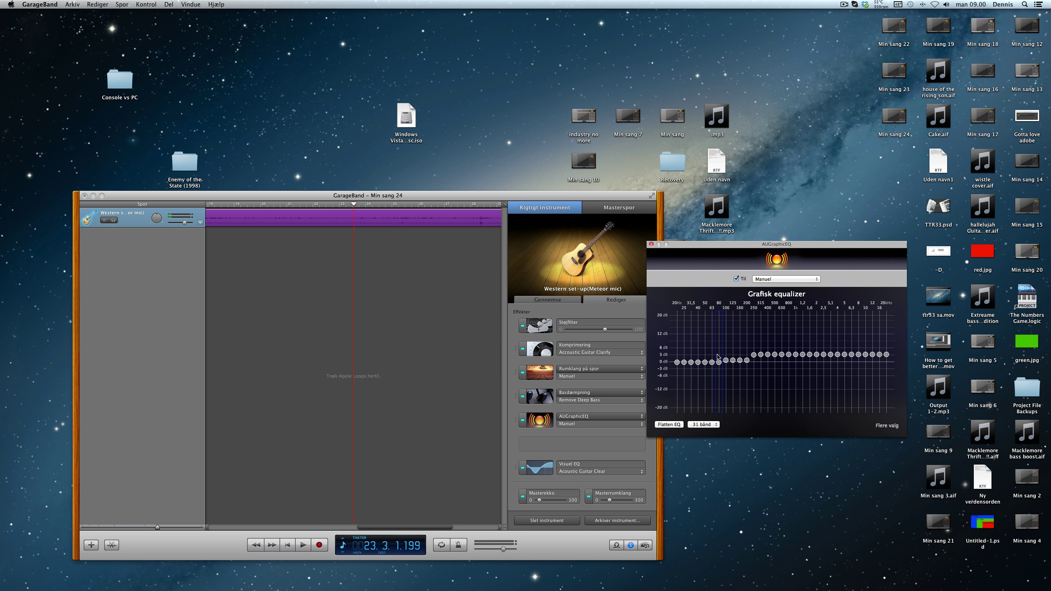
{"action": "mouse_move", "coordinate": [687, 354]}
{"action": "left_mouse_down"}
{"action": "mouse_move", "coordinate": [672, 348]}
{"action": "mouse_move", "coordinate": [679, 367]}
{"action": "left_mouse_up"}
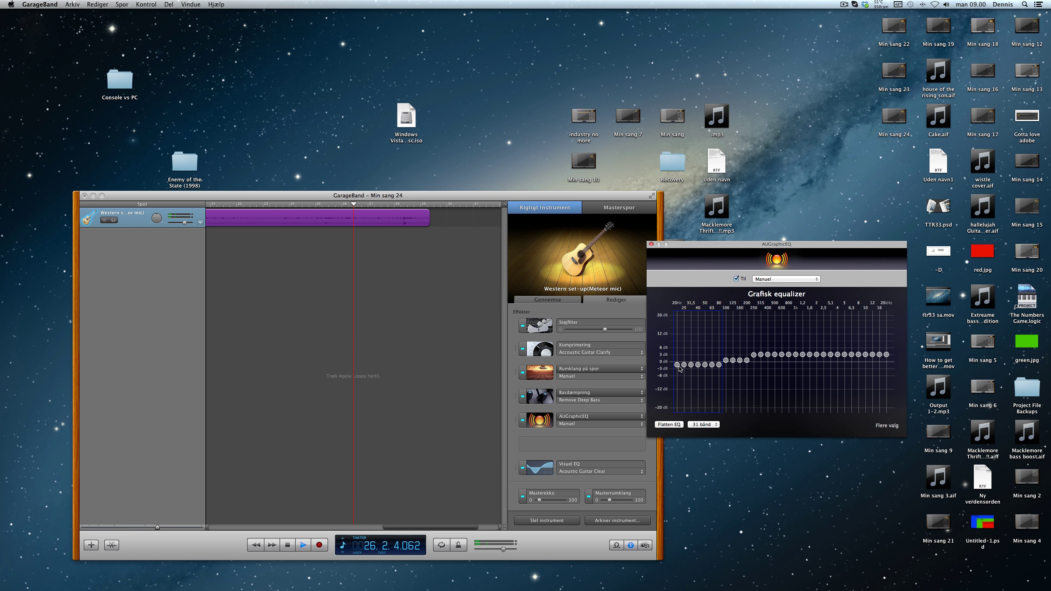
{"action": "key", "text": "space"}
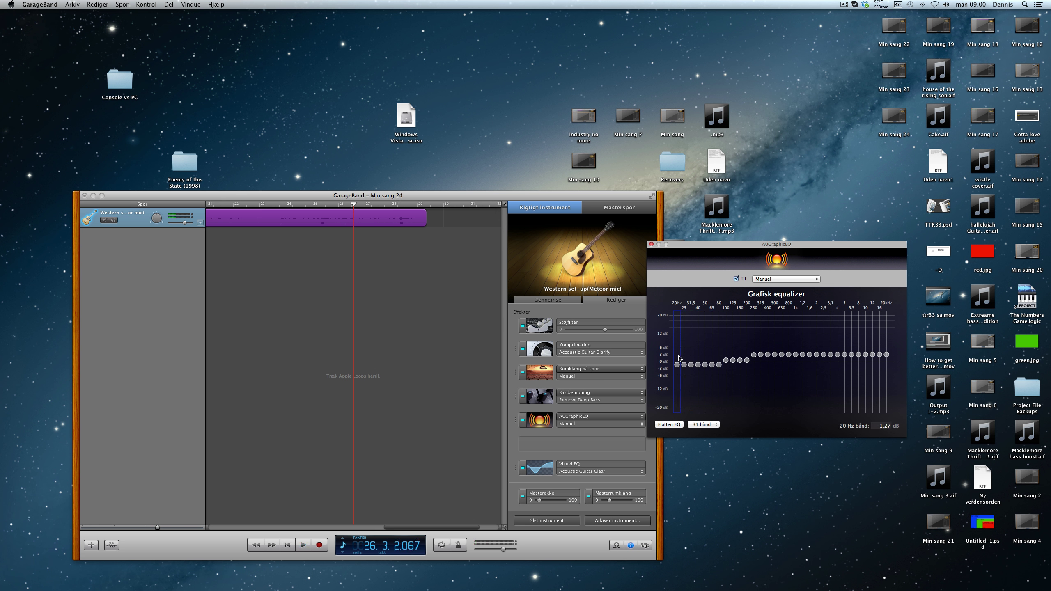
- Highlight the 100–200 Hz bands and the bands from 250 Hz upward, then close the graphic equalizer
{"action": "left_click_drag", "start_coordinate": [678, 358], "coordinate": [743, 347]}
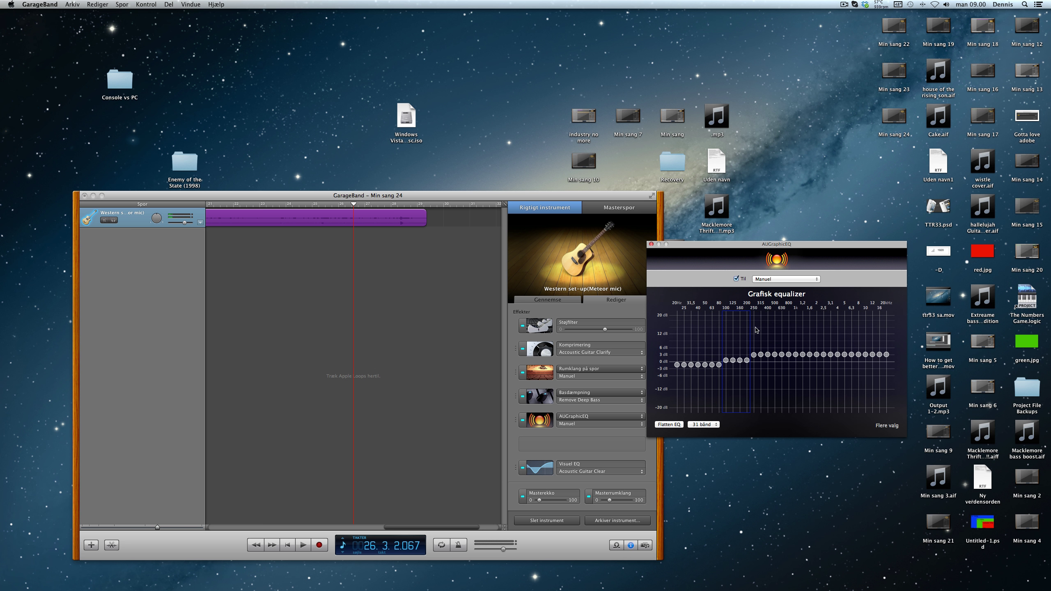
{"action": "left_click_drag", "start_coordinate": [756, 330], "coordinate": [890, 341]}
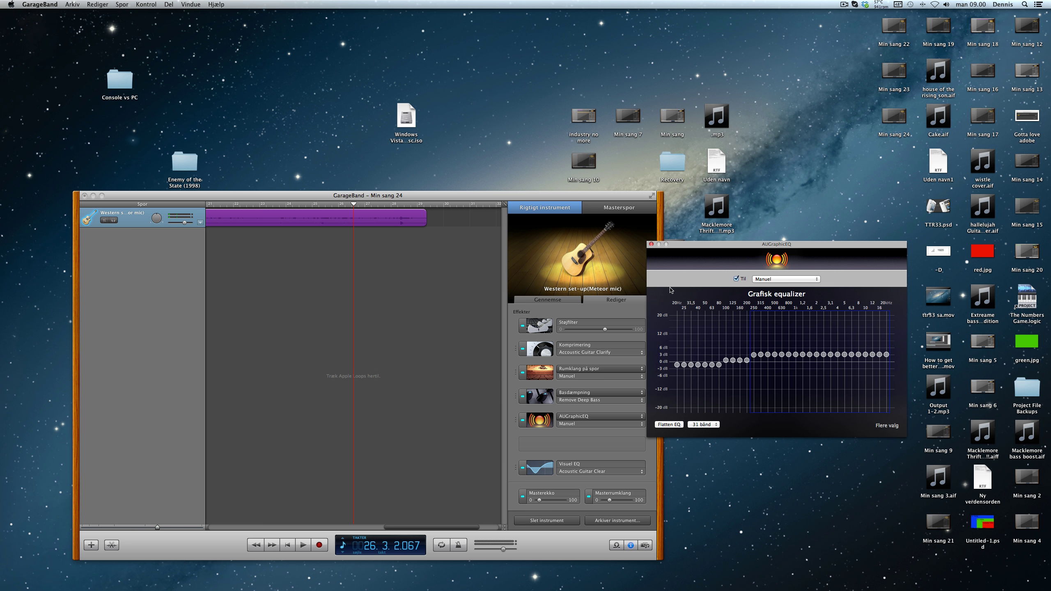
{"action": "left_click", "coordinate": [651, 244]}
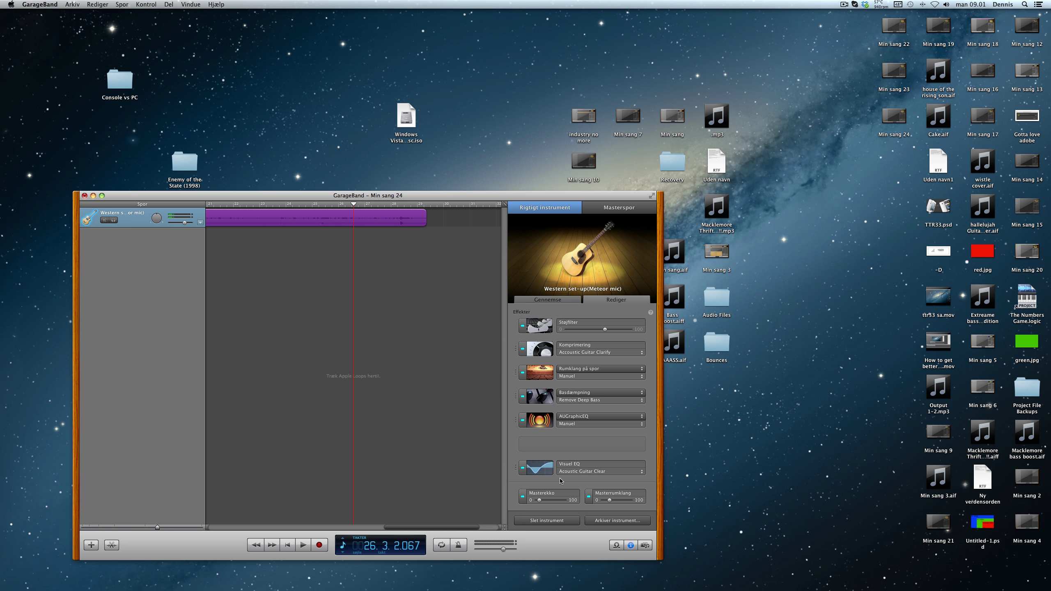
- Look through the Visual EQ presets and keep Acoustic Guitar Clear selected
{"action": "left_click", "coordinate": [587, 471]}
{"action": "left_click", "coordinate": [538, 454]}
{"action": "left_click", "coordinate": [643, 472]}
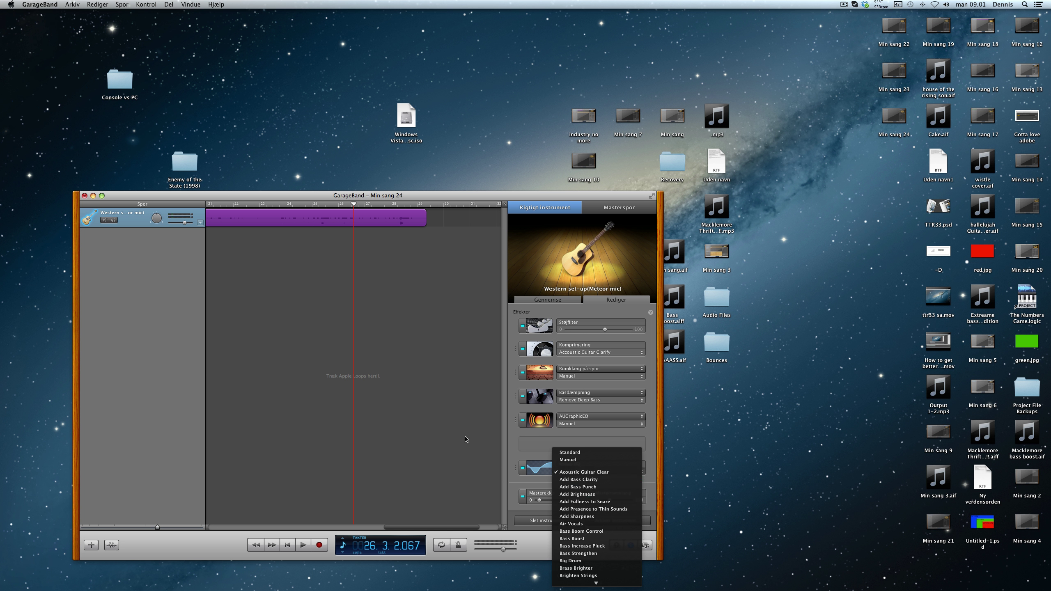
{"action": "left_click", "coordinate": [412, 419]}
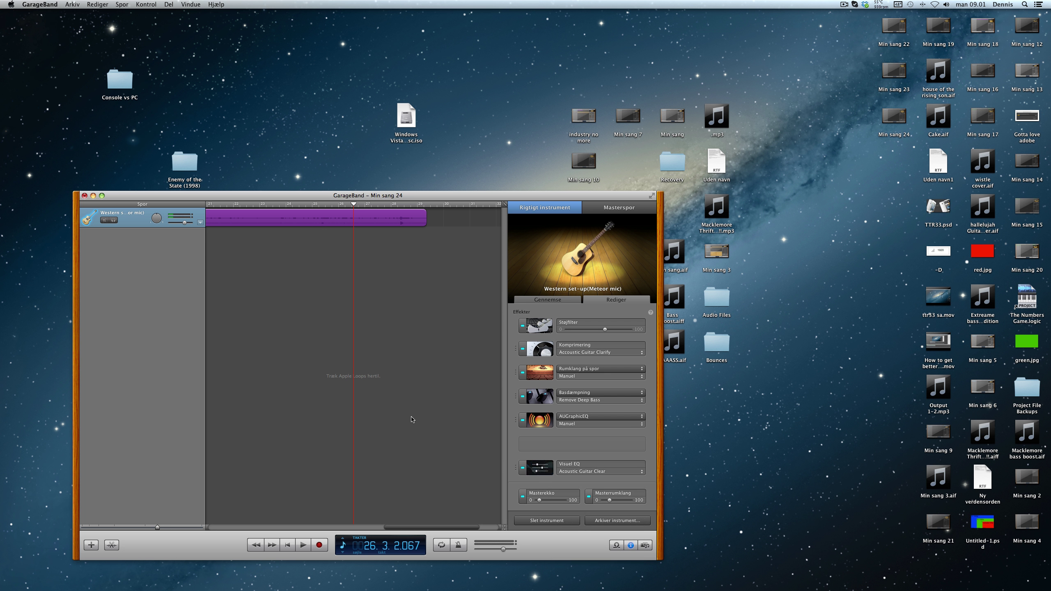
- Play the recording from the beginning with the Visual EQ turned off, then turned back on, to compare the sound
{"action": "key", "text": "comma"}
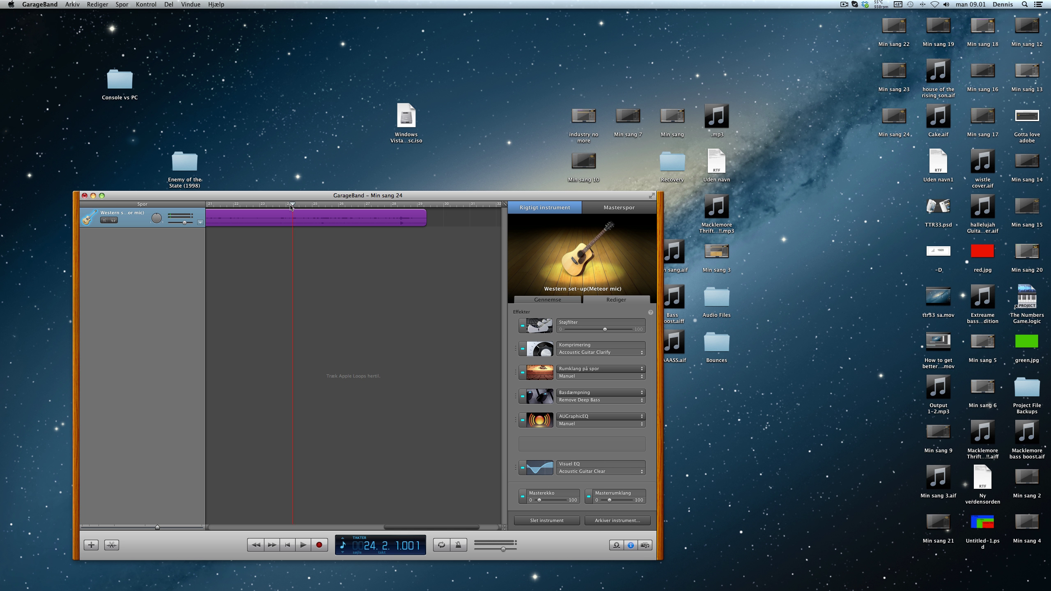
{"action": "left_click", "coordinate": [521, 469]}
{"action": "key", "text": "space"}
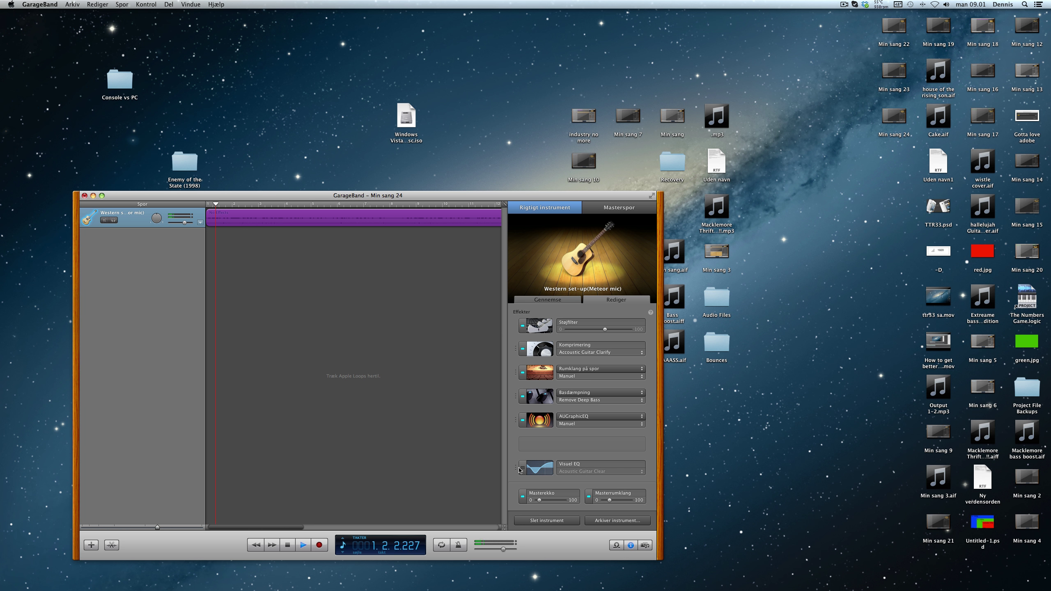
{"action": "left_click", "coordinate": [521, 468]}
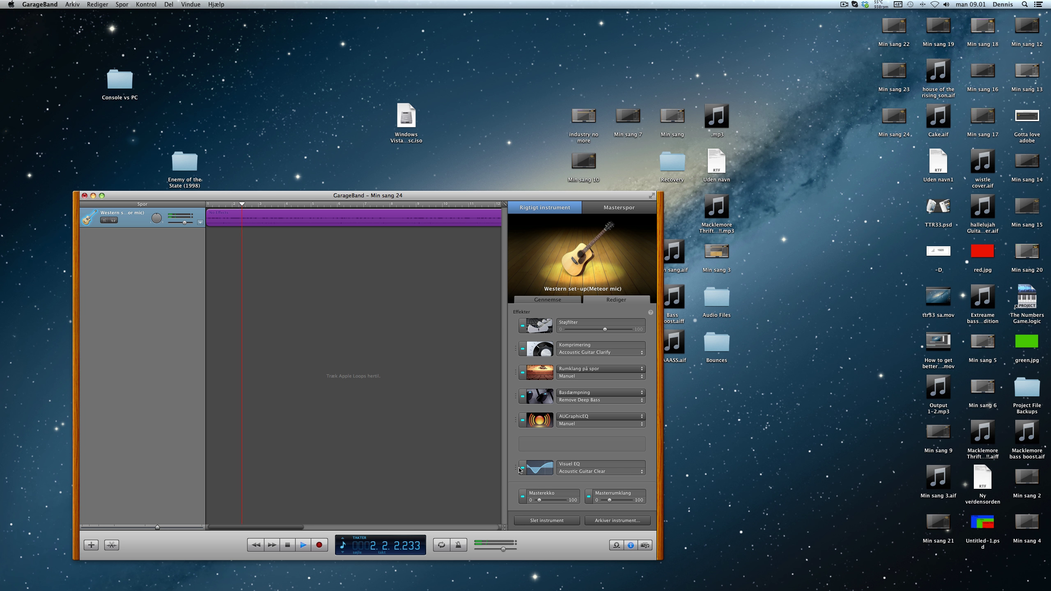
{"action": "key", "text": "space"}
- Open the track's Visual EQ, examine its curve and band details, then close it
{"action": "left_click", "coordinate": [539, 469]}
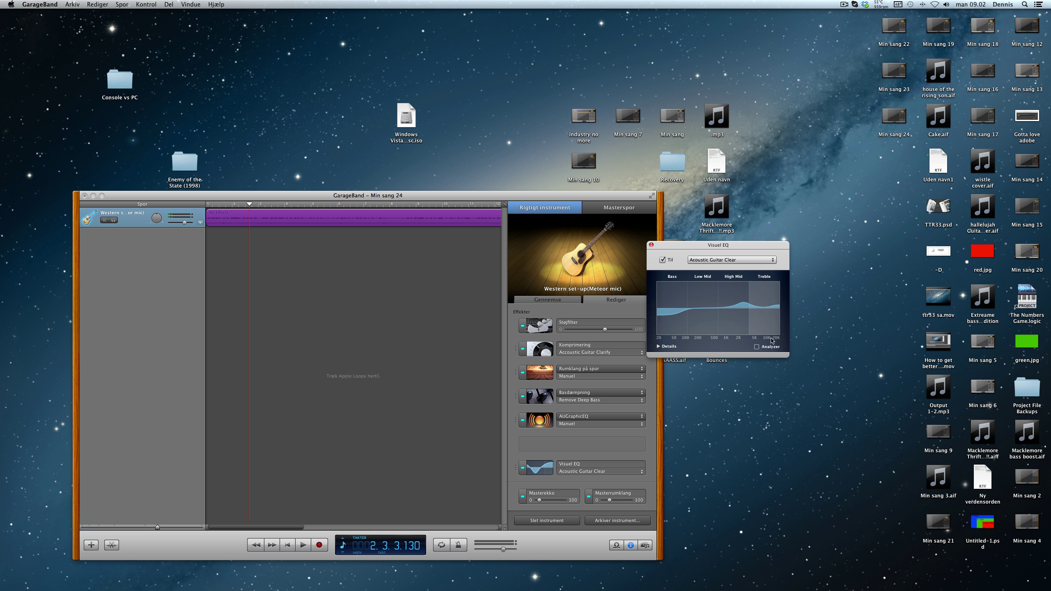
{"action": "left_click", "coordinate": [757, 347]}
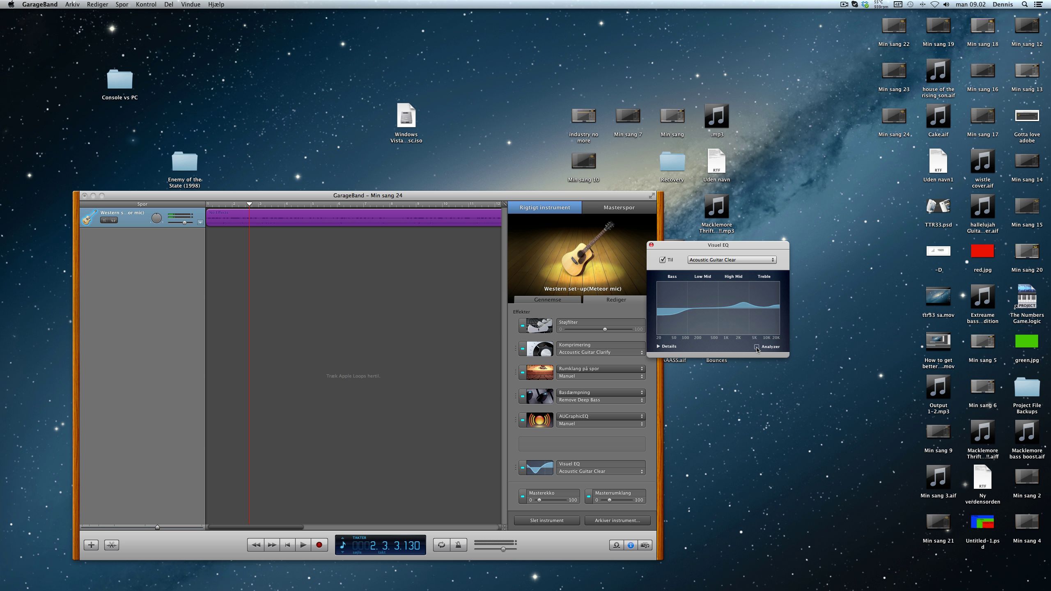
{"action": "left_click", "coordinate": [659, 346]}
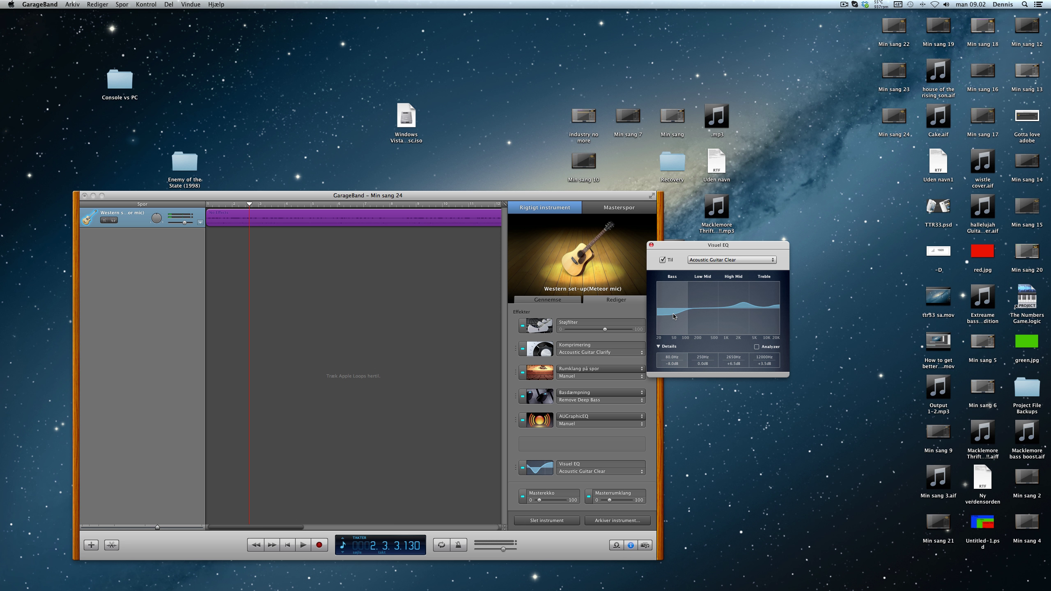
{"action": "left_click", "coordinate": [650, 245]}
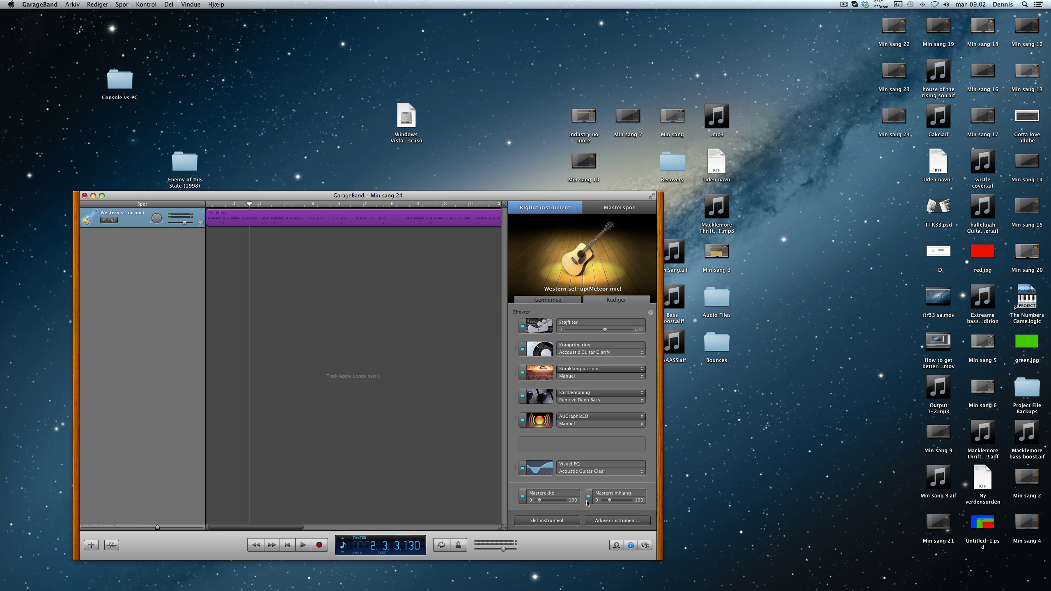
- Play the recording with the master echo and master reverb turned off, then with both turned back on, to compare the sound
{"action": "left_click", "coordinate": [609, 501]}
{"action": "left_click", "coordinate": [539, 500]}
{"action": "left_click", "coordinate": [588, 496]}
{"action": "left_click", "coordinate": [522, 497]}
{"action": "key", "text": "space"}
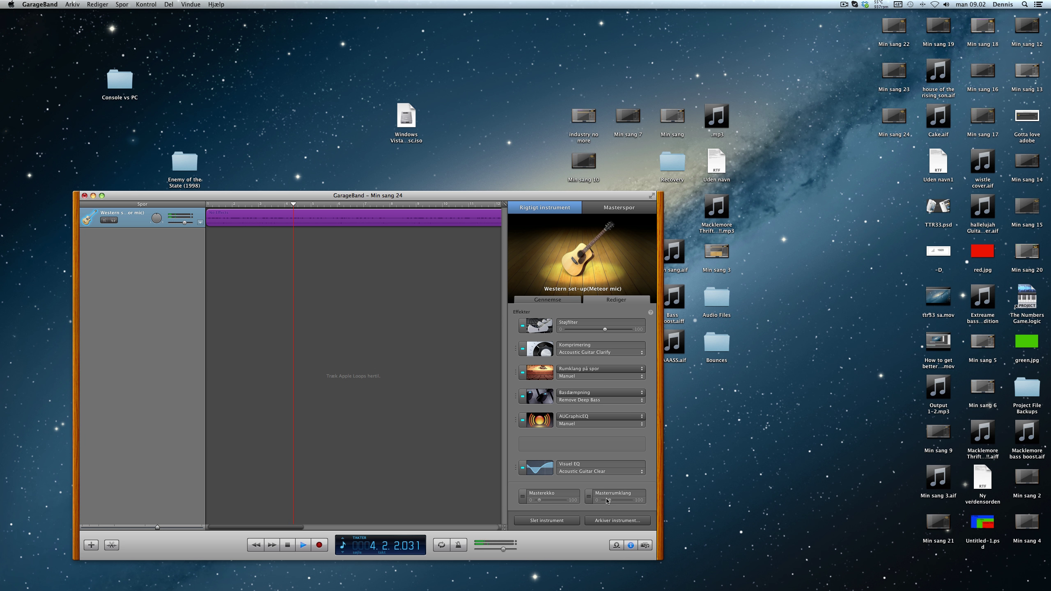
{"action": "key", "text": "space"}
{"action": "left_click", "coordinate": [588, 496]}
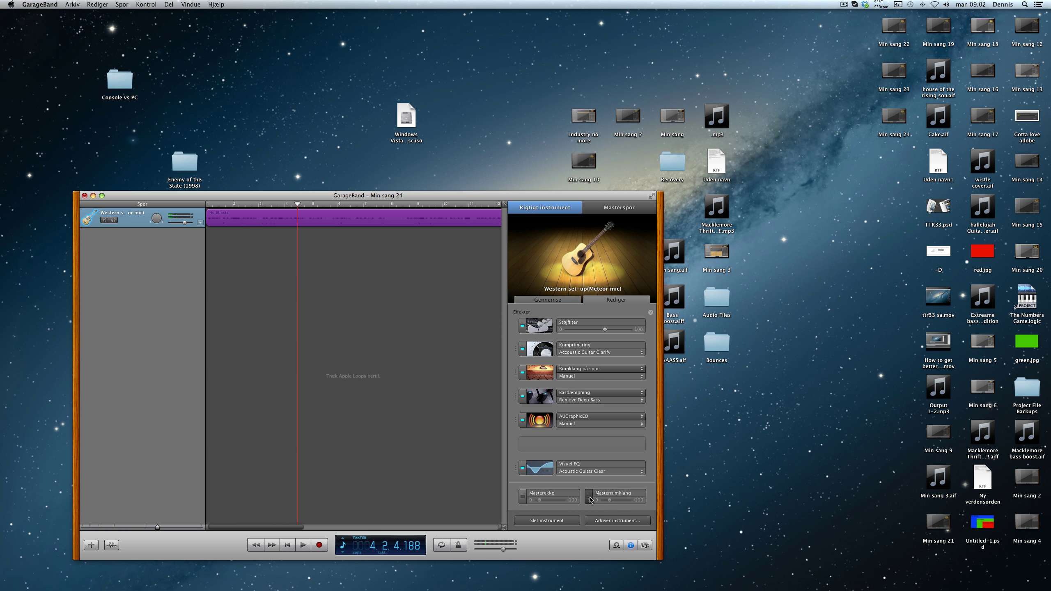
{"action": "left_click", "coordinate": [523, 497]}
{"action": "key", "text": "space"}
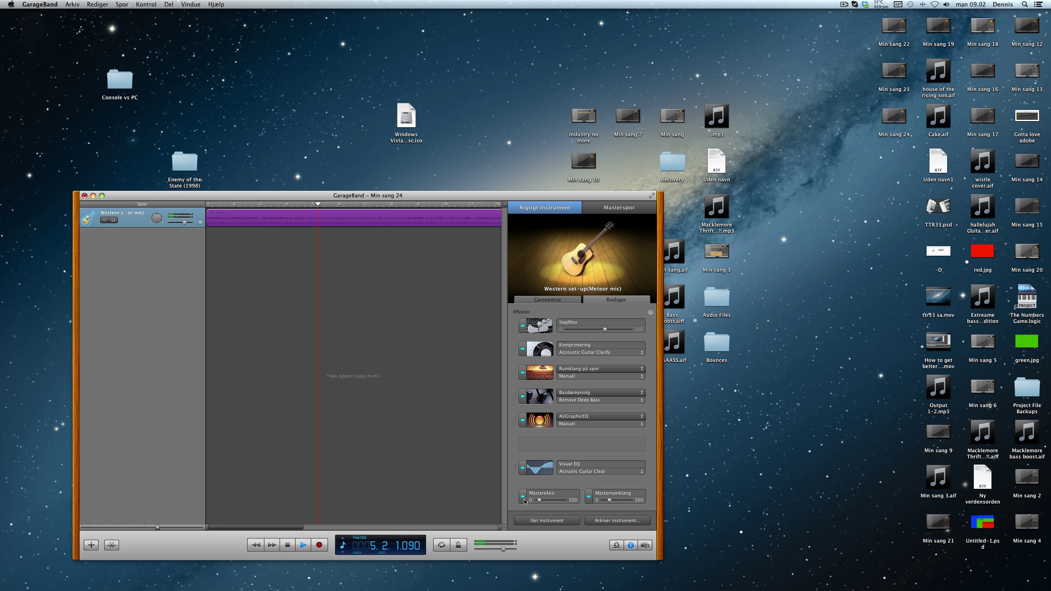
{"action": "key", "text": "space"}
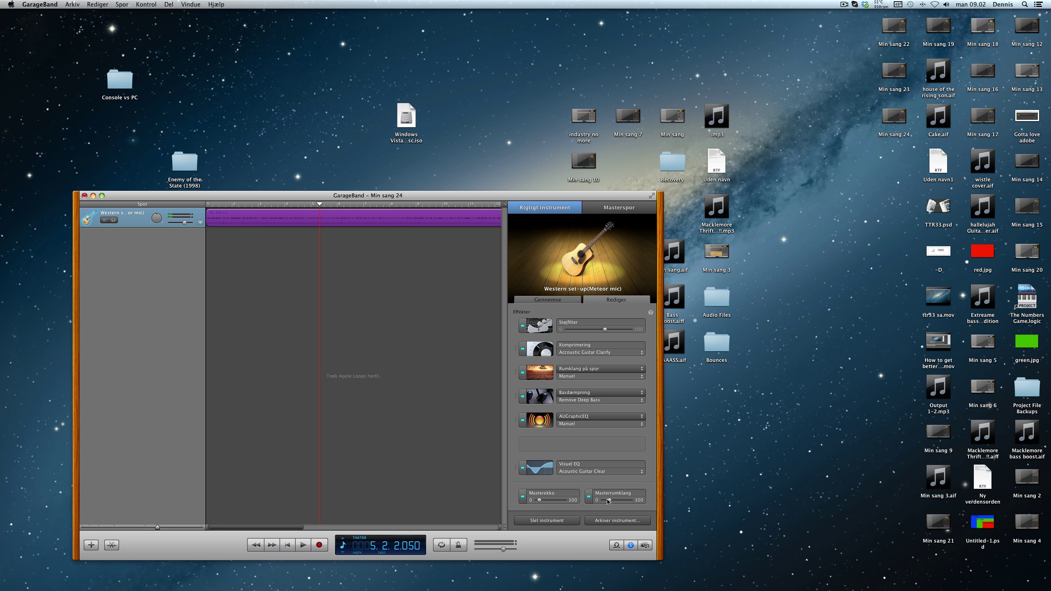
- Return the playhead to the beginning of the recording
{"action": "mouse_move", "coordinate": [635, 239]}
{"action": "left_click_drag", "start_coordinate": [320, 203], "coordinate": [155, 204]}
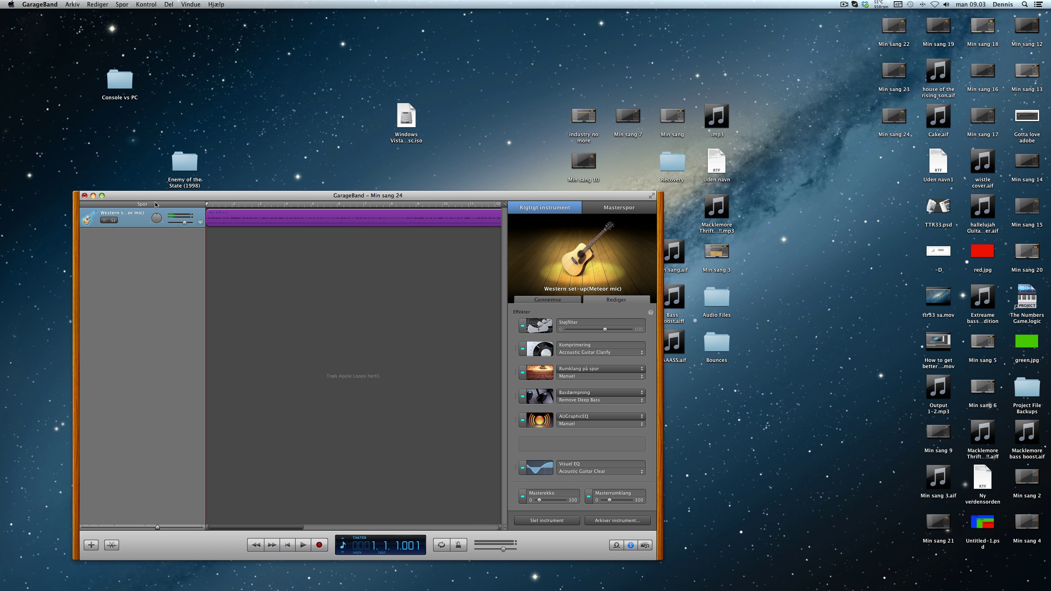
{"action": "left_click", "coordinate": [844, 4]}
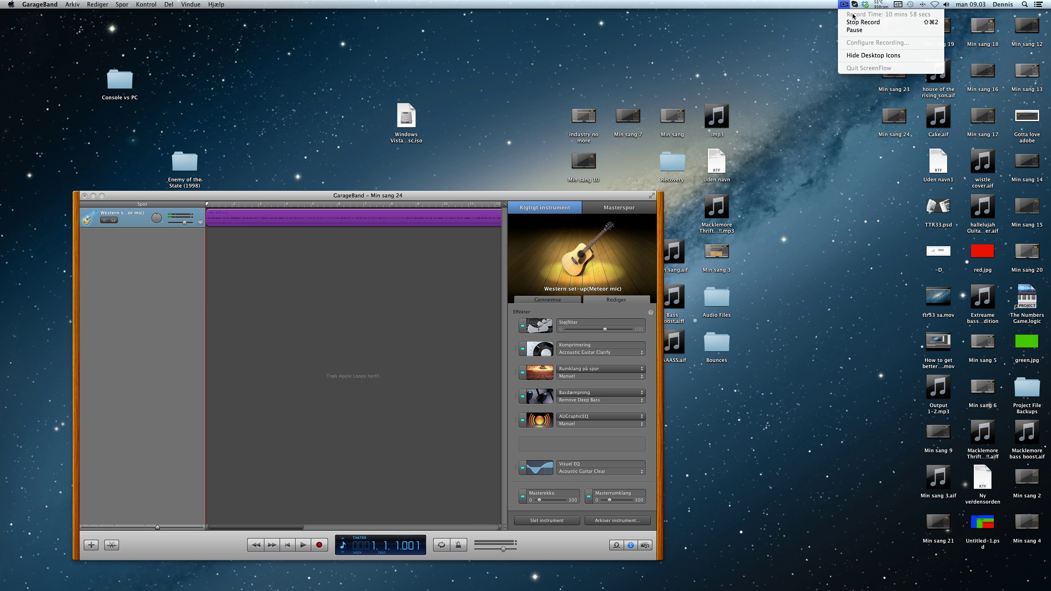